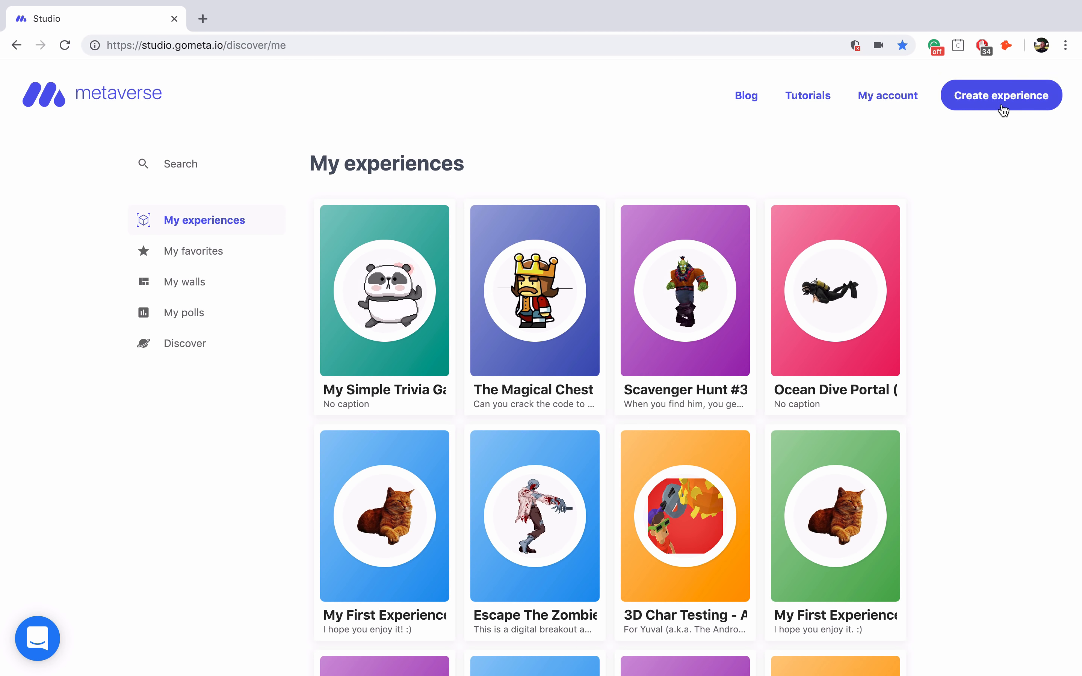
- Create a new untitled experience, opening its storyboard with a blank Scene 1
click(1001, 103)
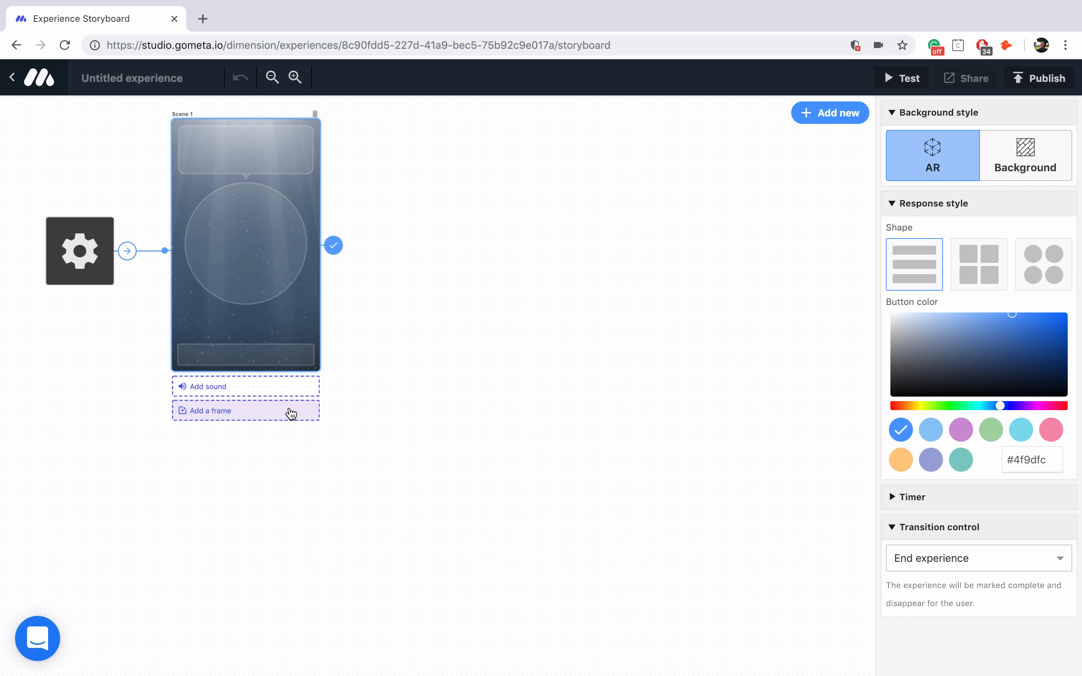
- Caption Scene 1 'Basic' and browse the Poly, animated 3D, Gfycat and 2D character categories
click(271, 152)
text(Basic)
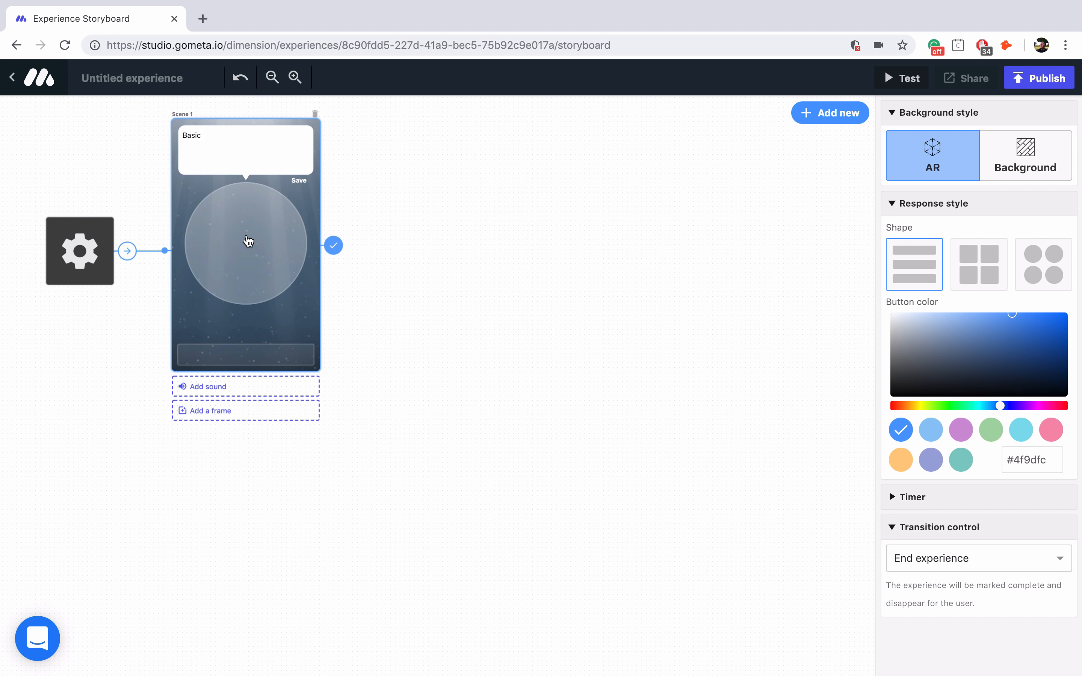
click(247, 242)
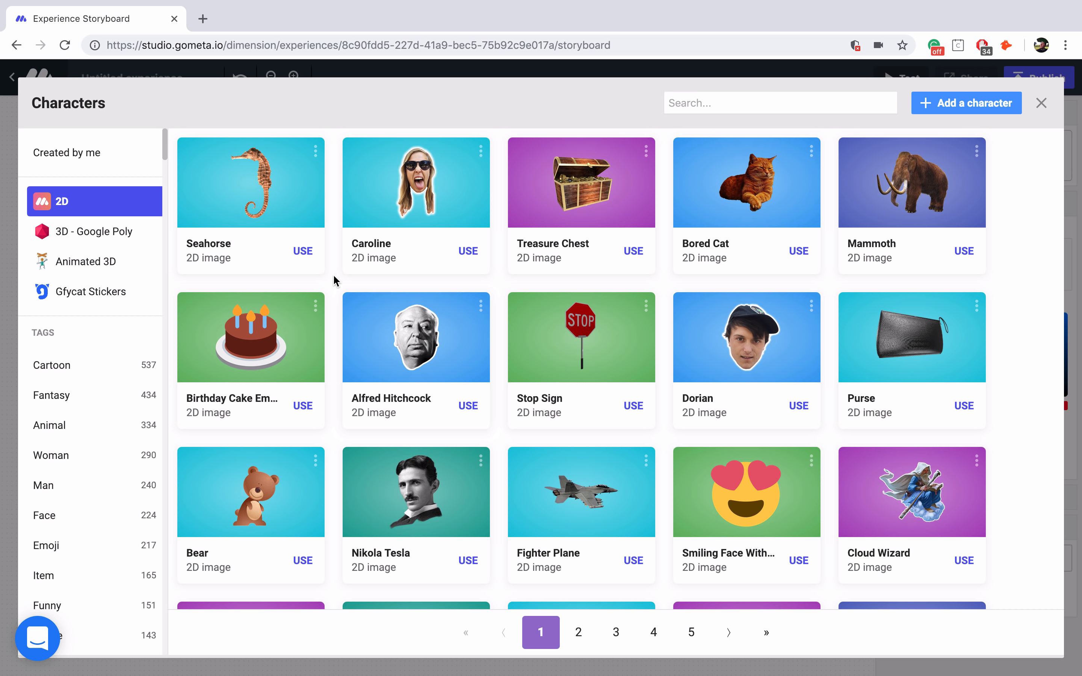
scroll(336, 280, down, 1)
scroll(336, 280, up, 1)
click(123, 237)
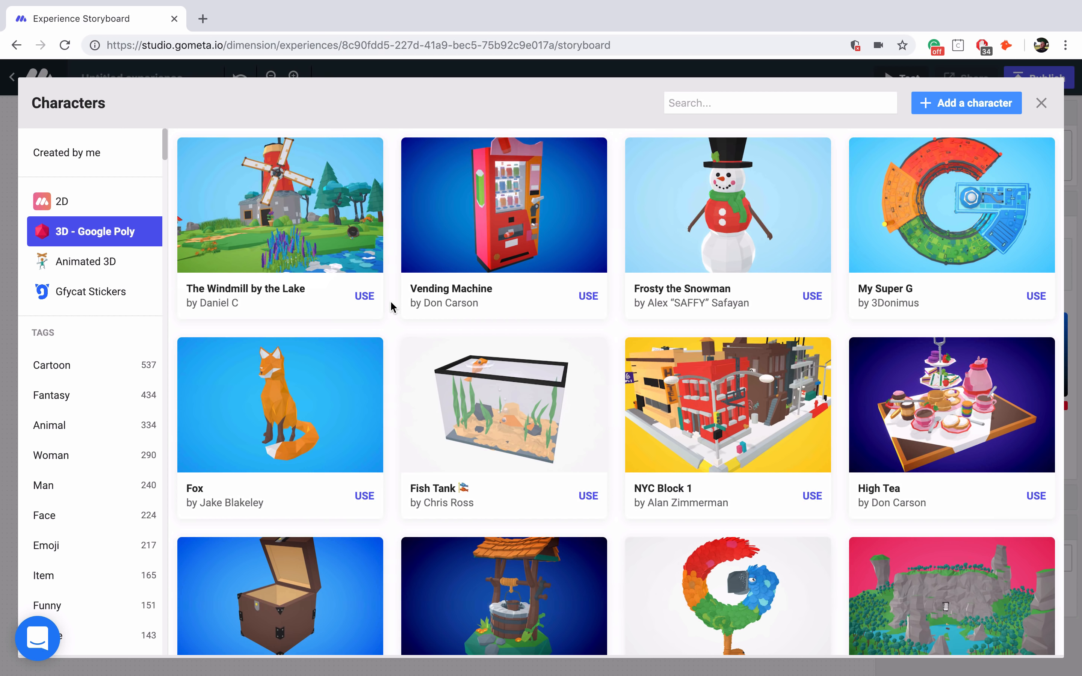
click(130, 270)
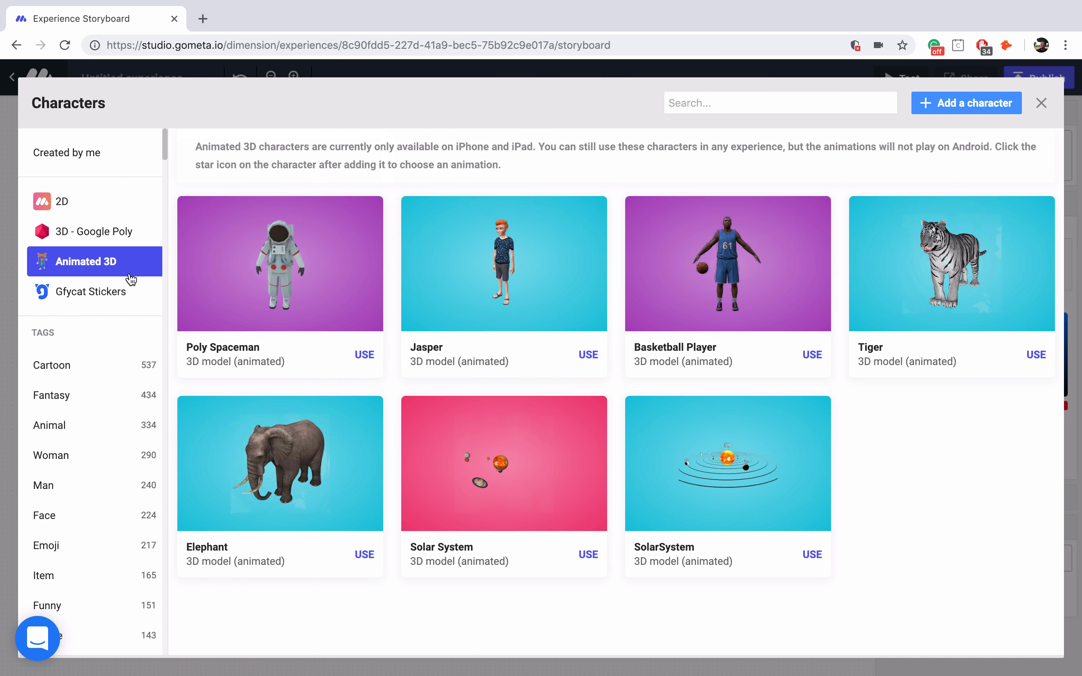
click(123, 291)
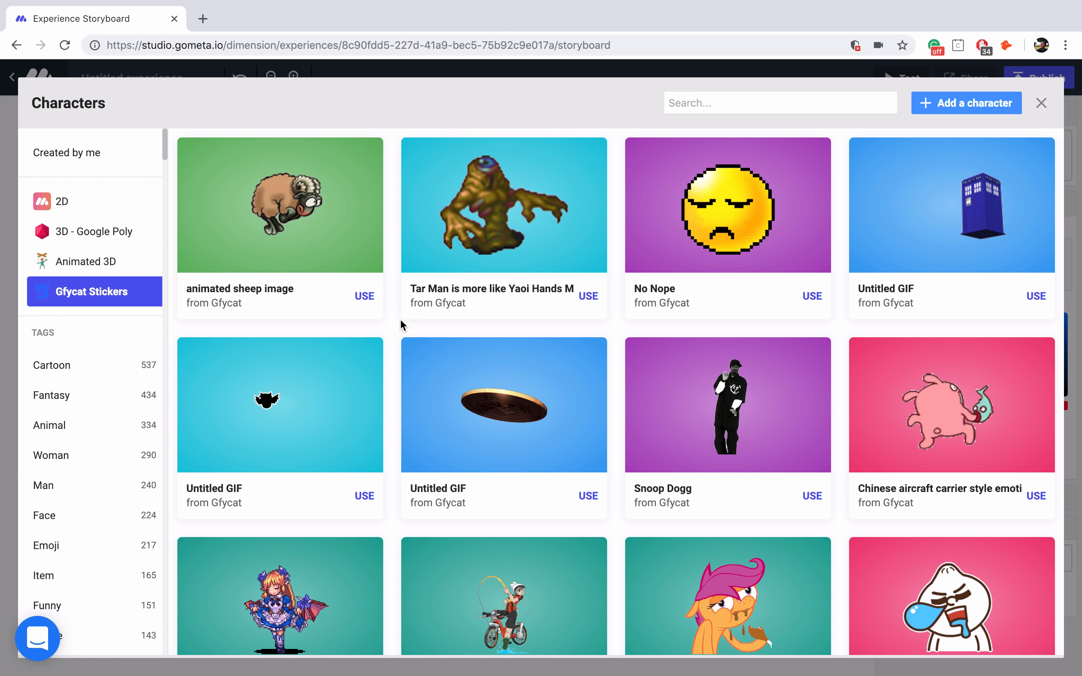
click(150, 201)
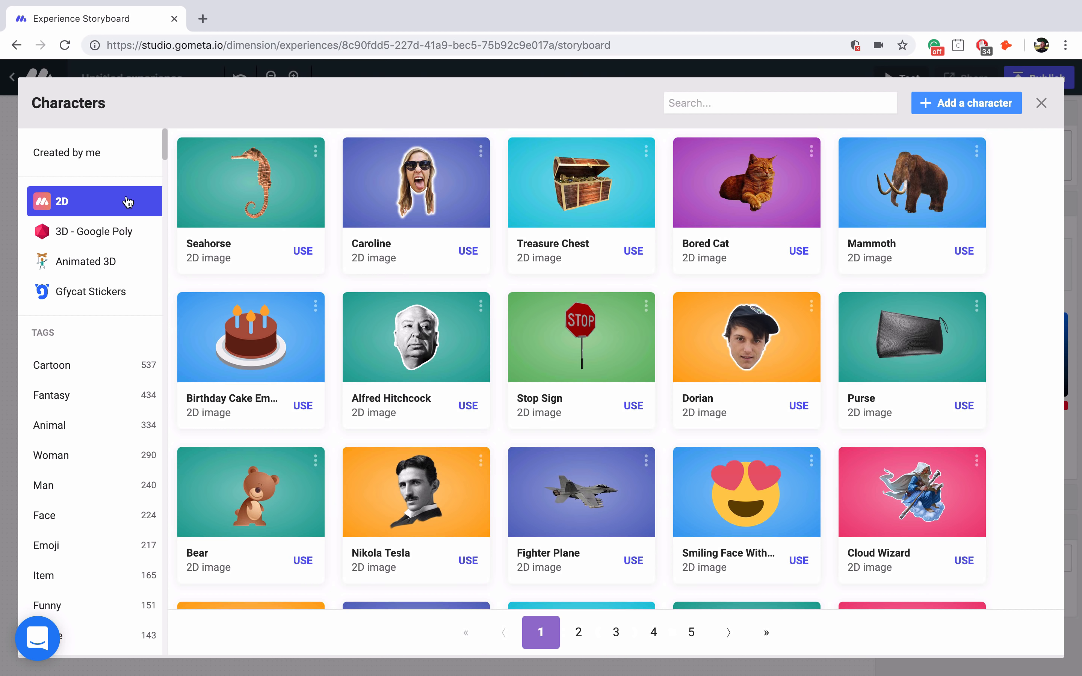
- Try a 'cat' search and the new-character form, then place Bored Cat in Scene 1
click(726, 104)
text(cat)
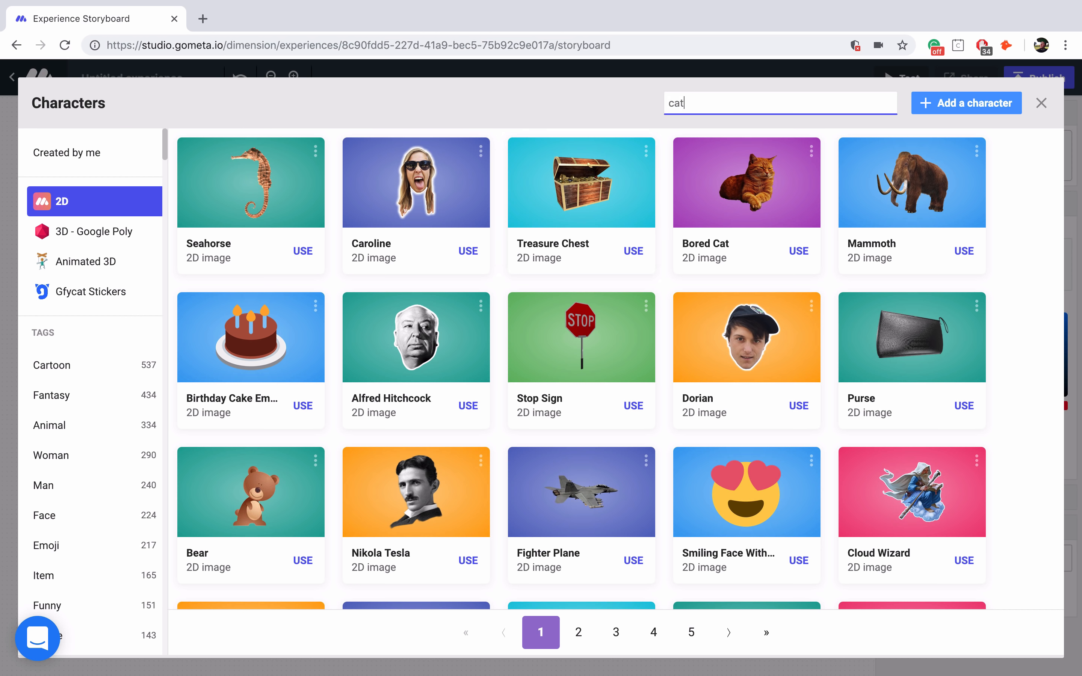
key(ctrl+a)
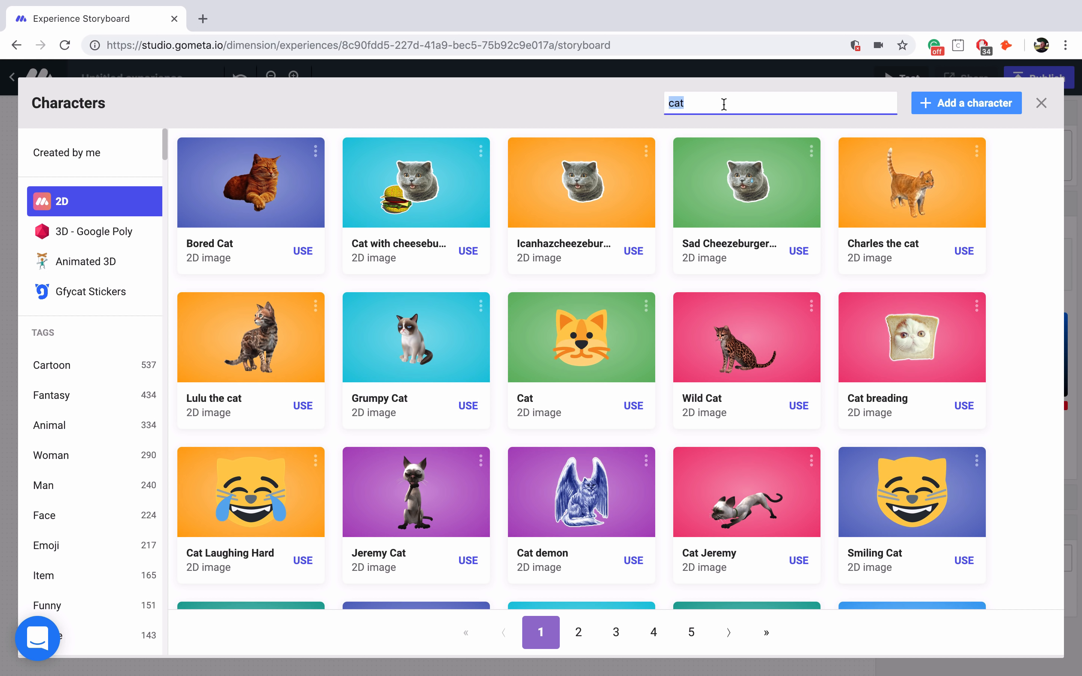
key(BackSpace)
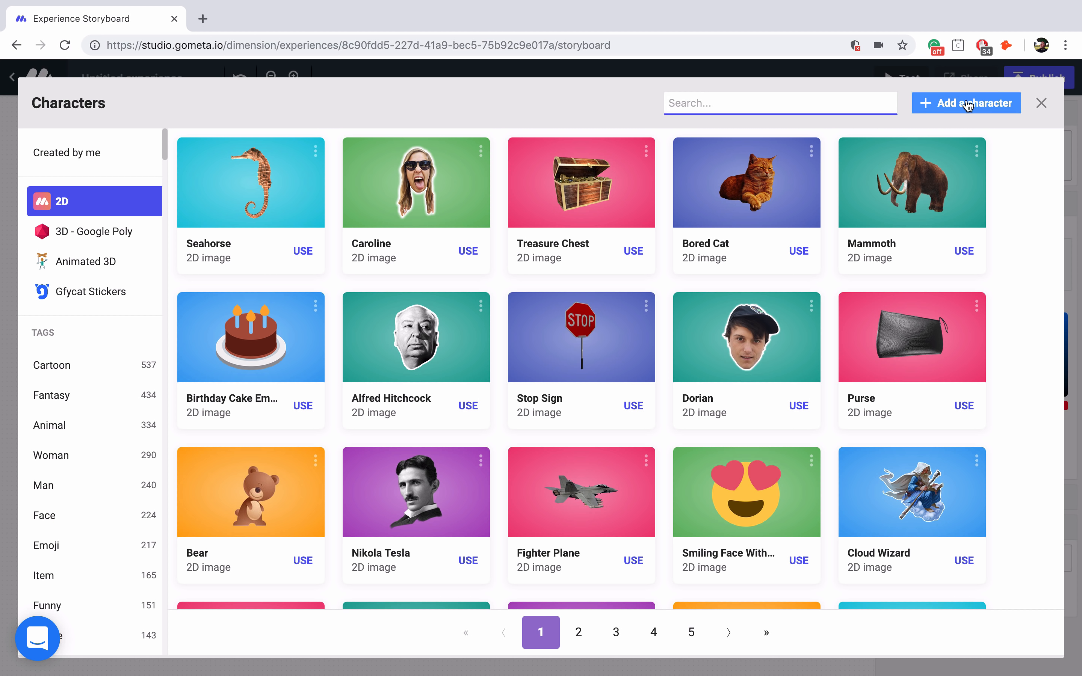
click(956, 109)
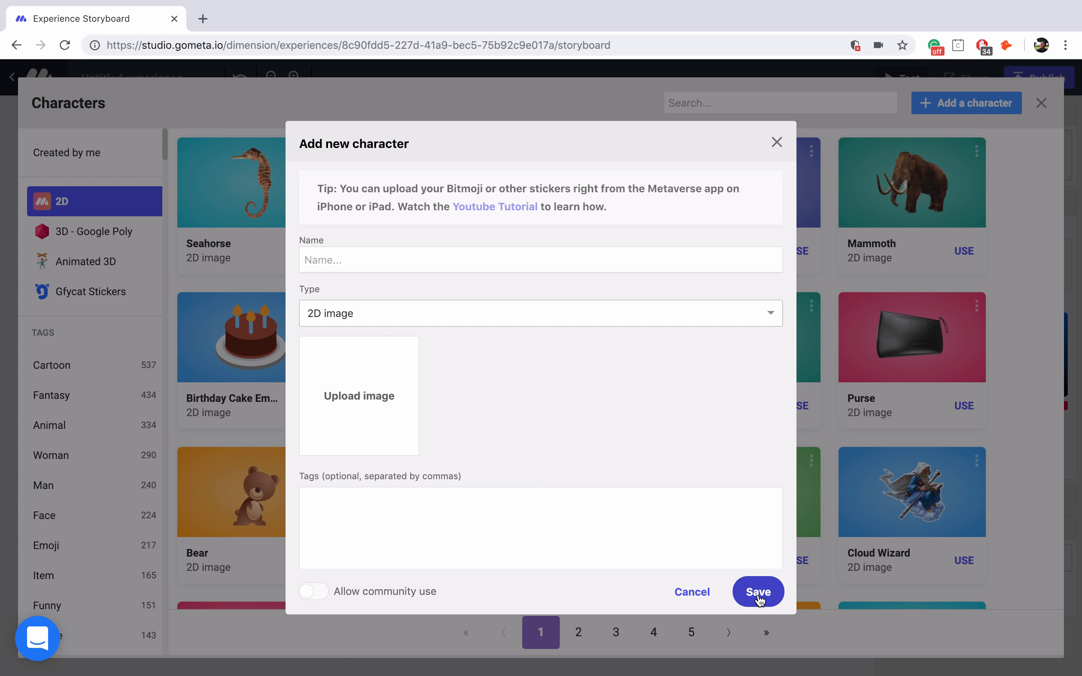
click(776, 143)
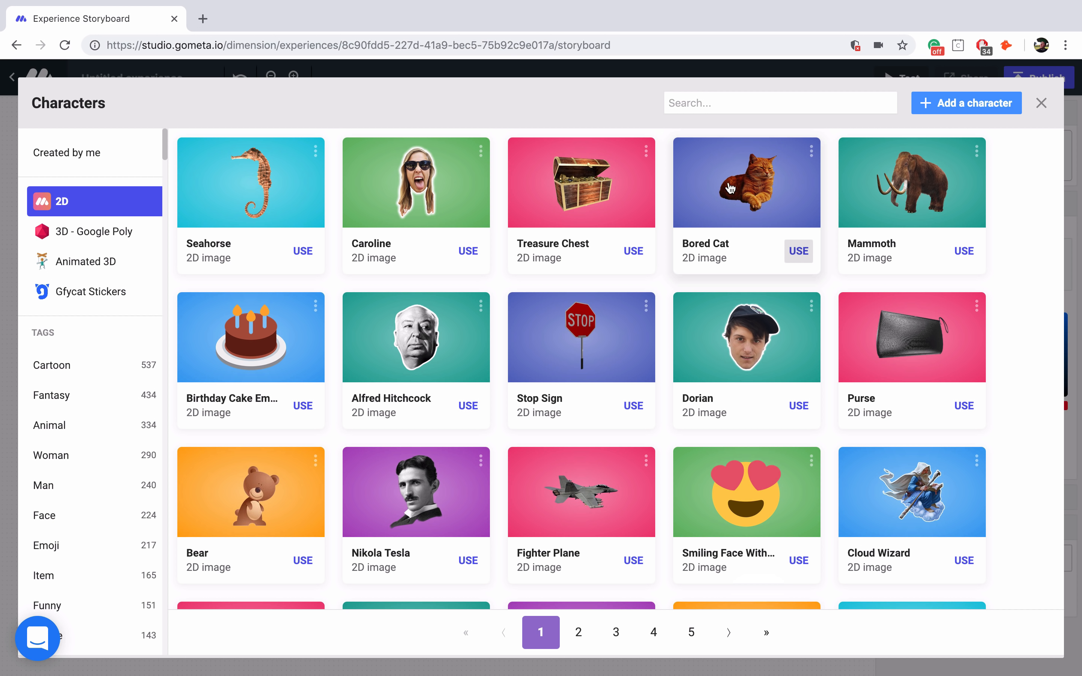
click(743, 192)
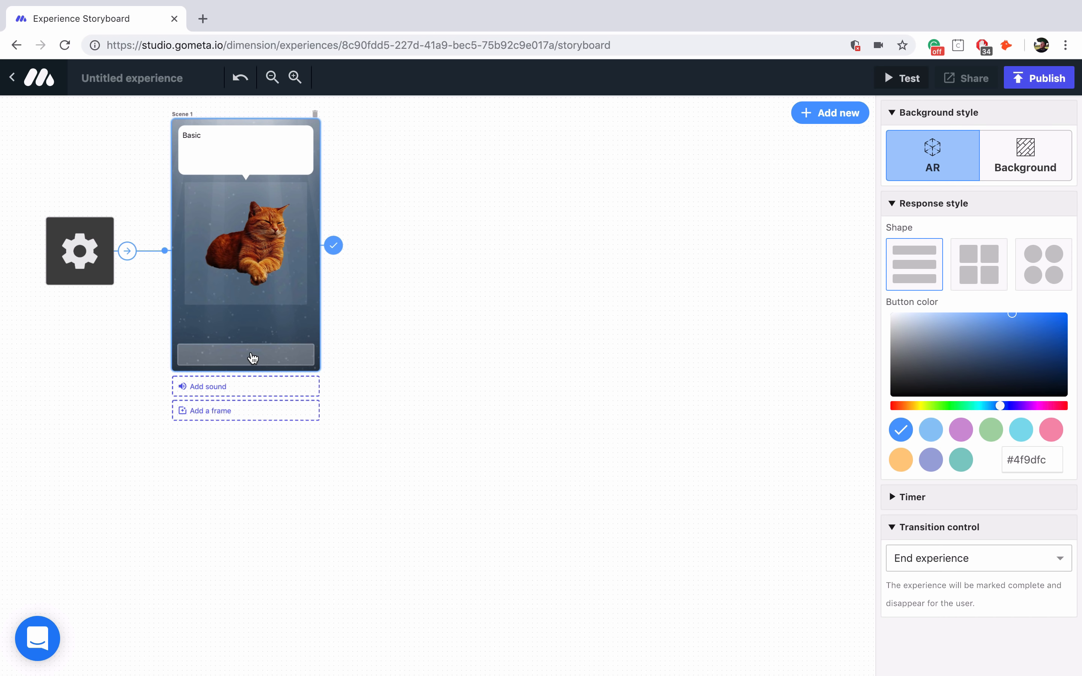
- Add four response buttons, delete three, and label the remaining one 'Next'
click(263, 361)
click(261, 336)
click(273, 310)
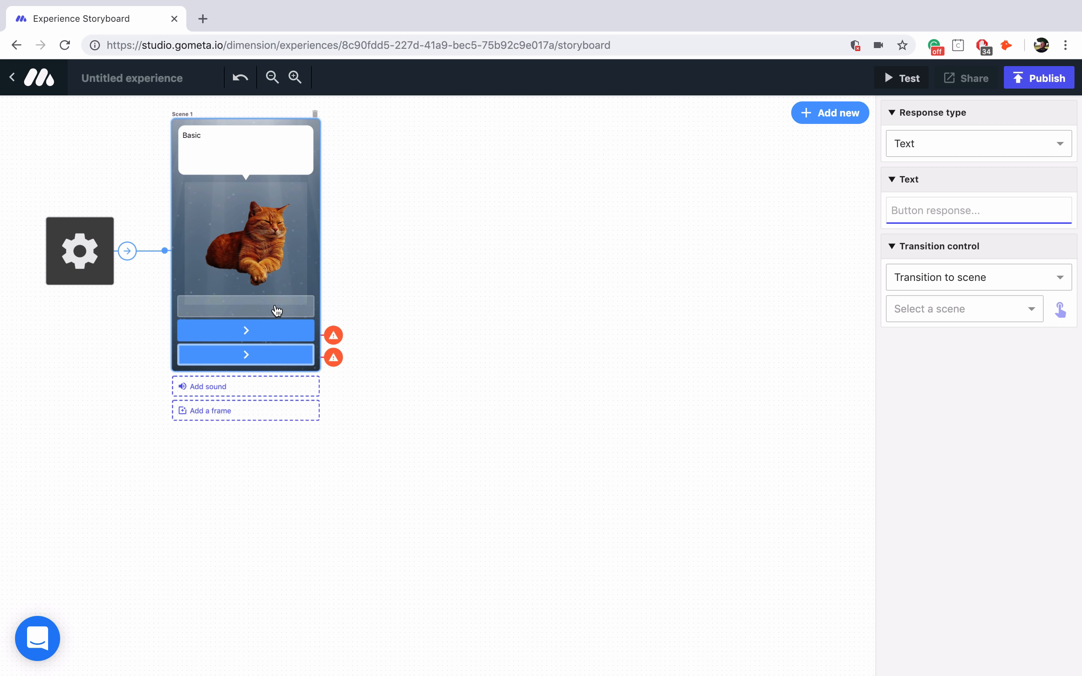
click(286, 283)
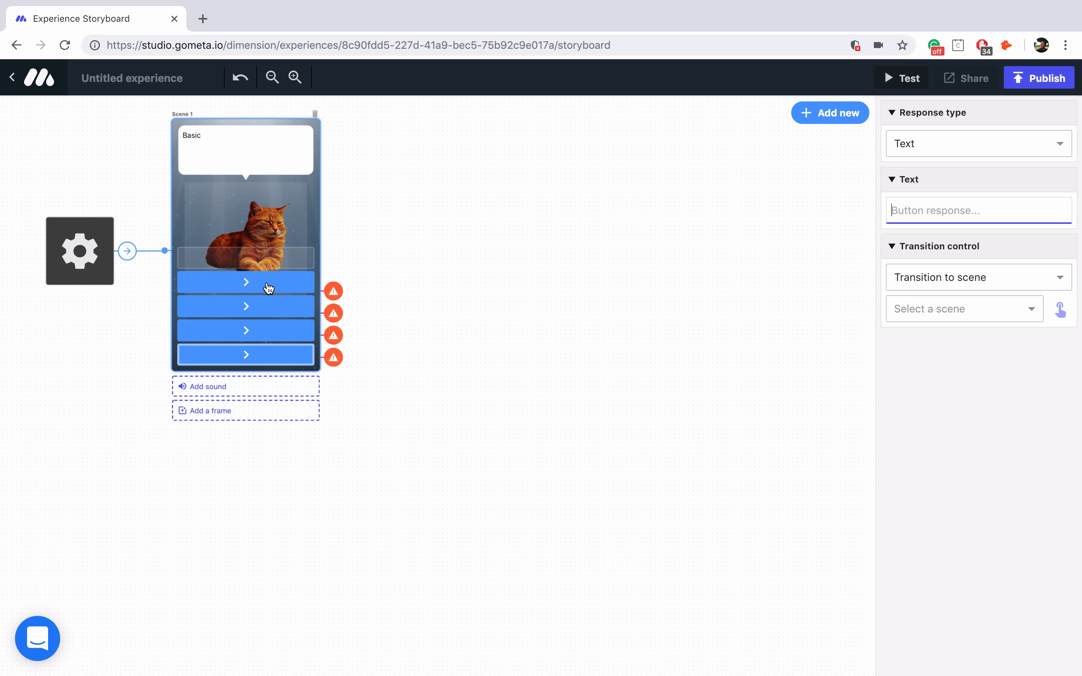
click(269, 288)
right_click(268, 288)
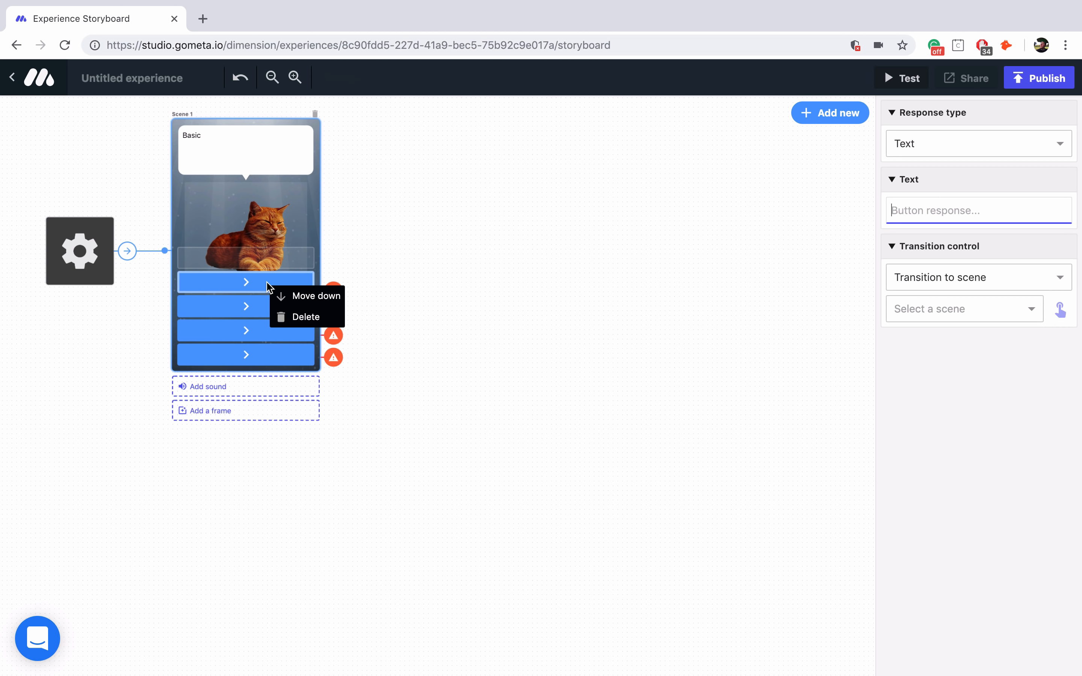
click(288, 317)
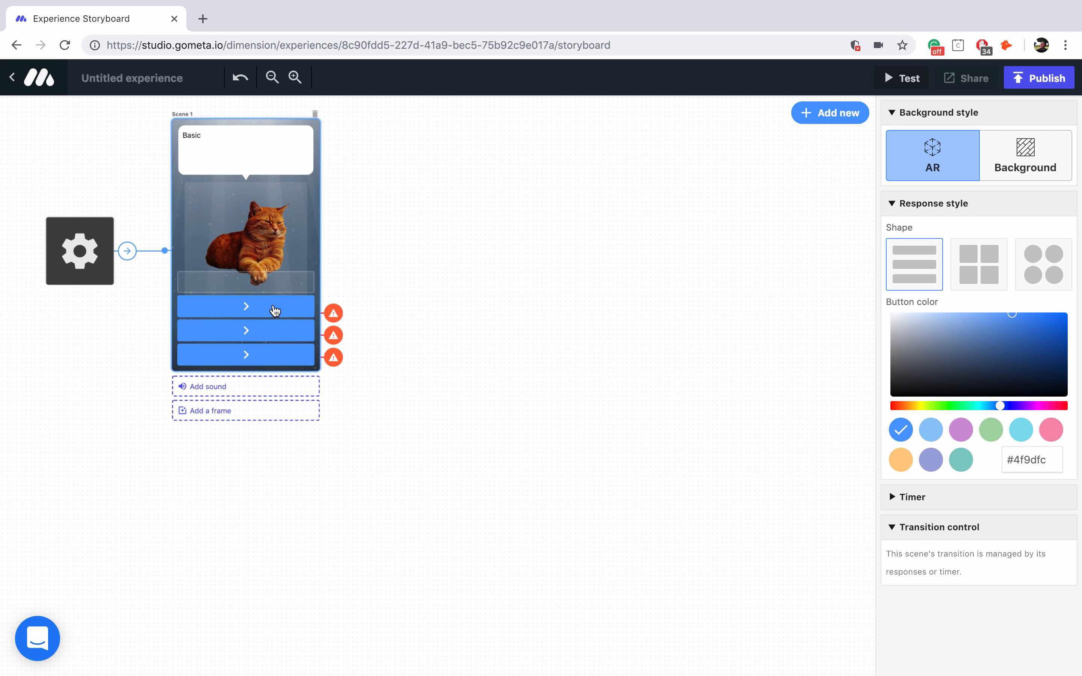
right_click(274, 309)
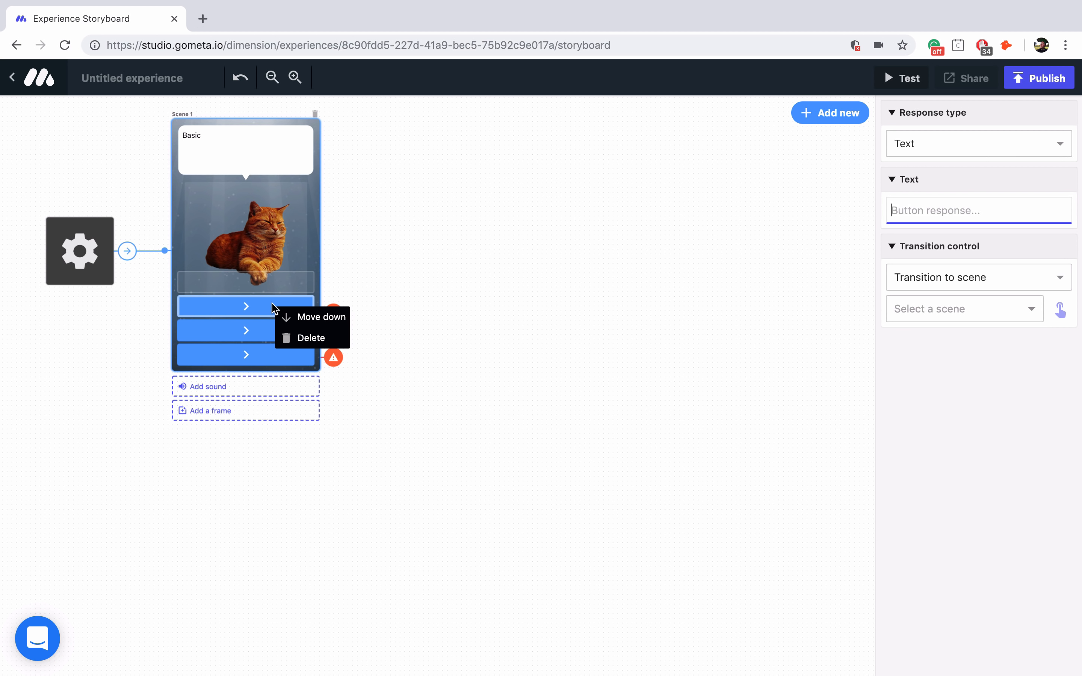
click(306, 344)
right_click(283, 333)
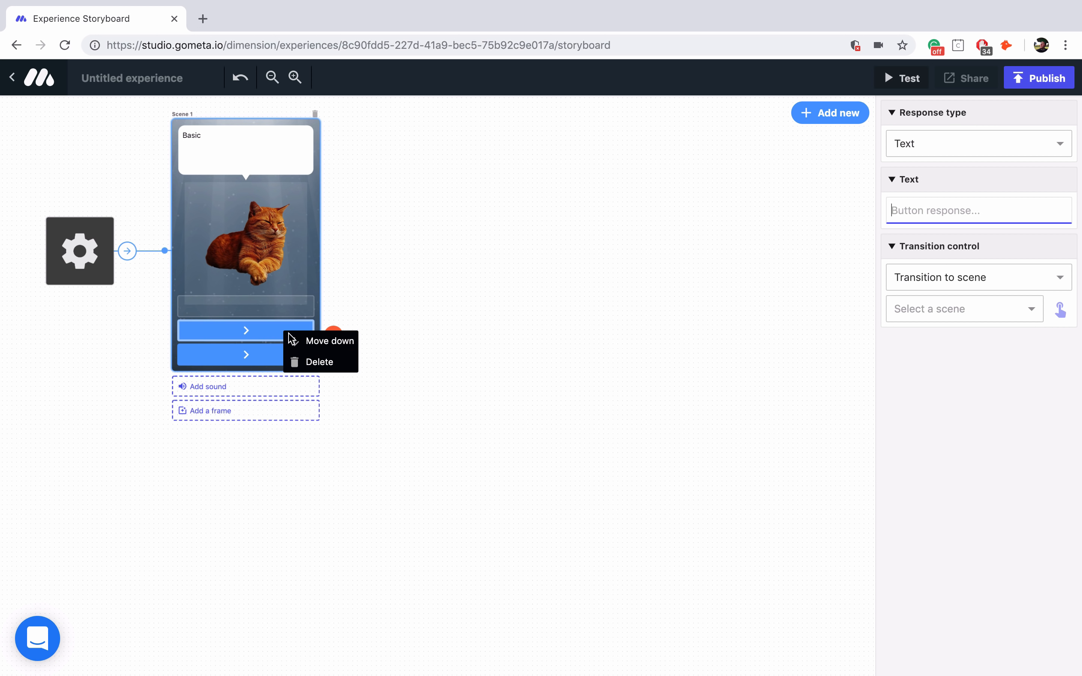
click(308, 363)
click(265, 361)
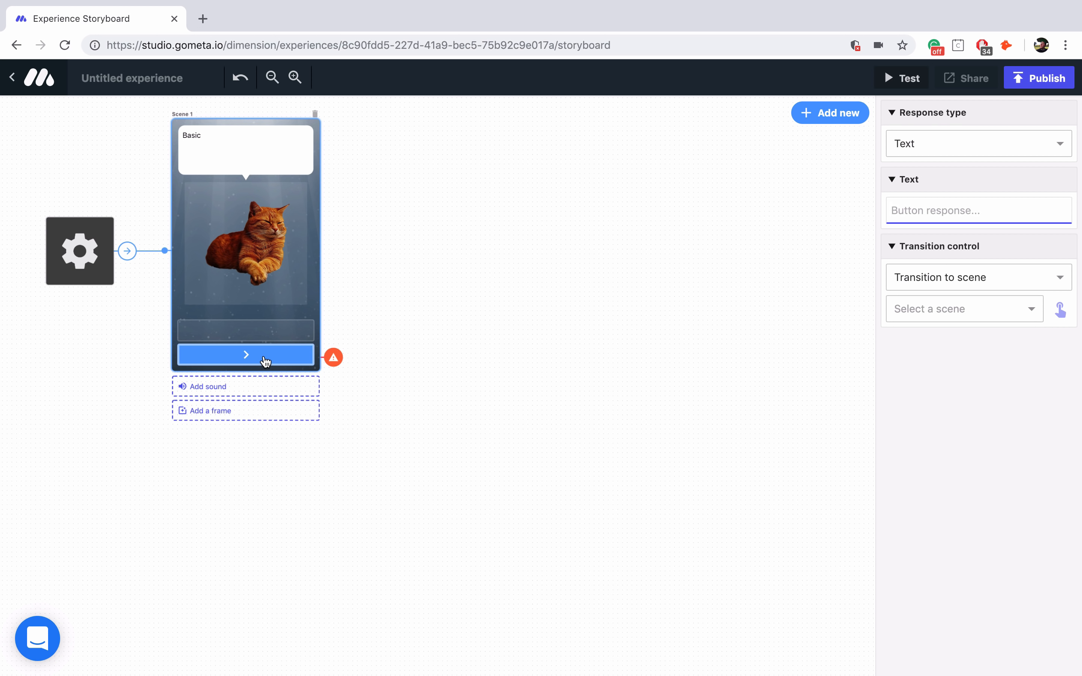
text(Next)
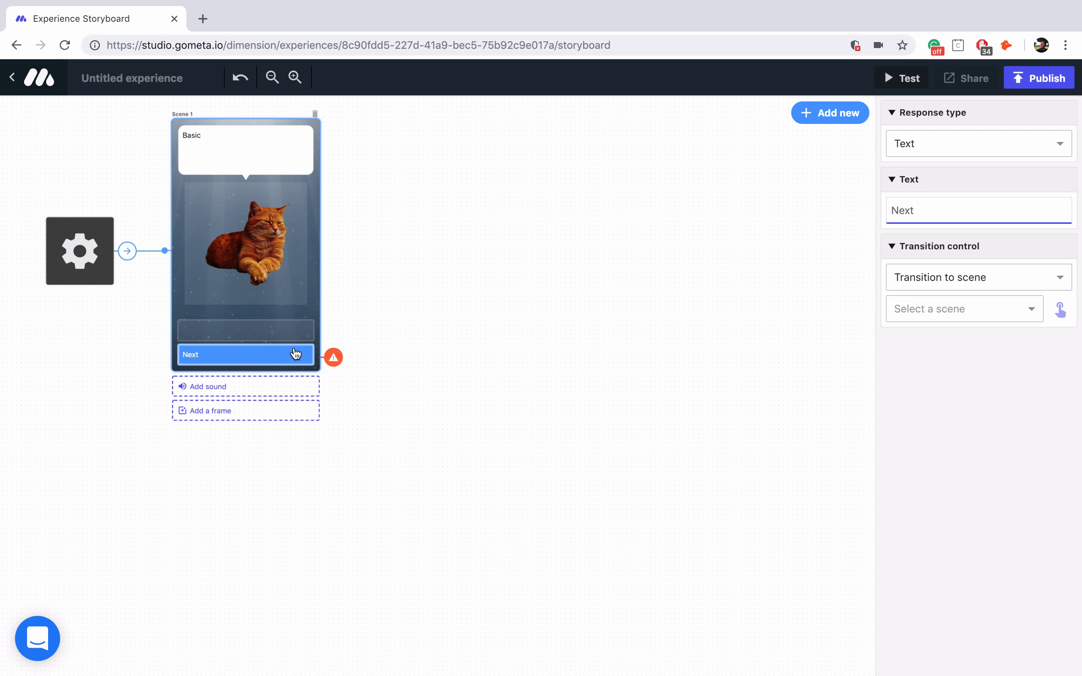
- Add a character scene as Scene 2 and link Scene 1's Next button to it
click(821, 113)
click(224, 332)
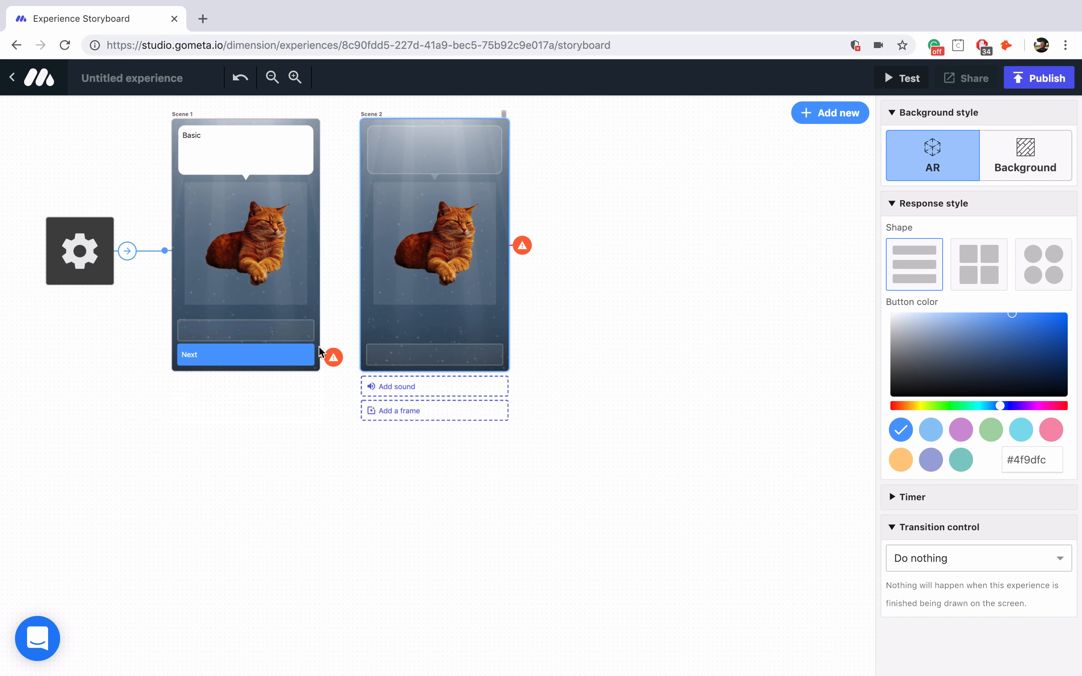
click(283, 363)
click(1061, 308)
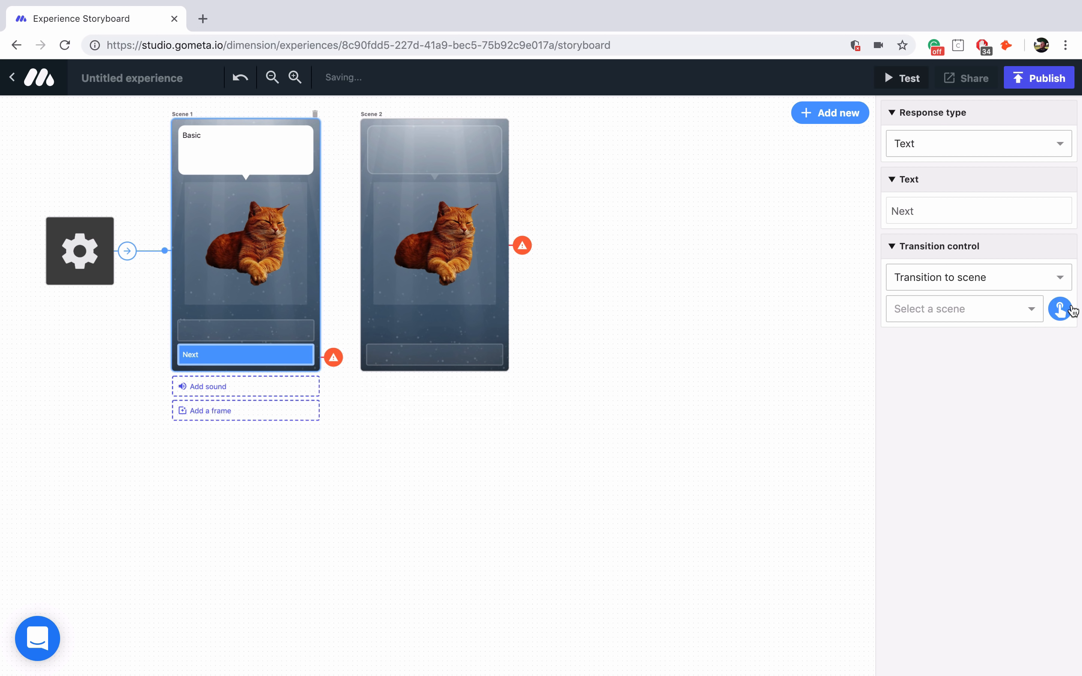
click(449, 333)
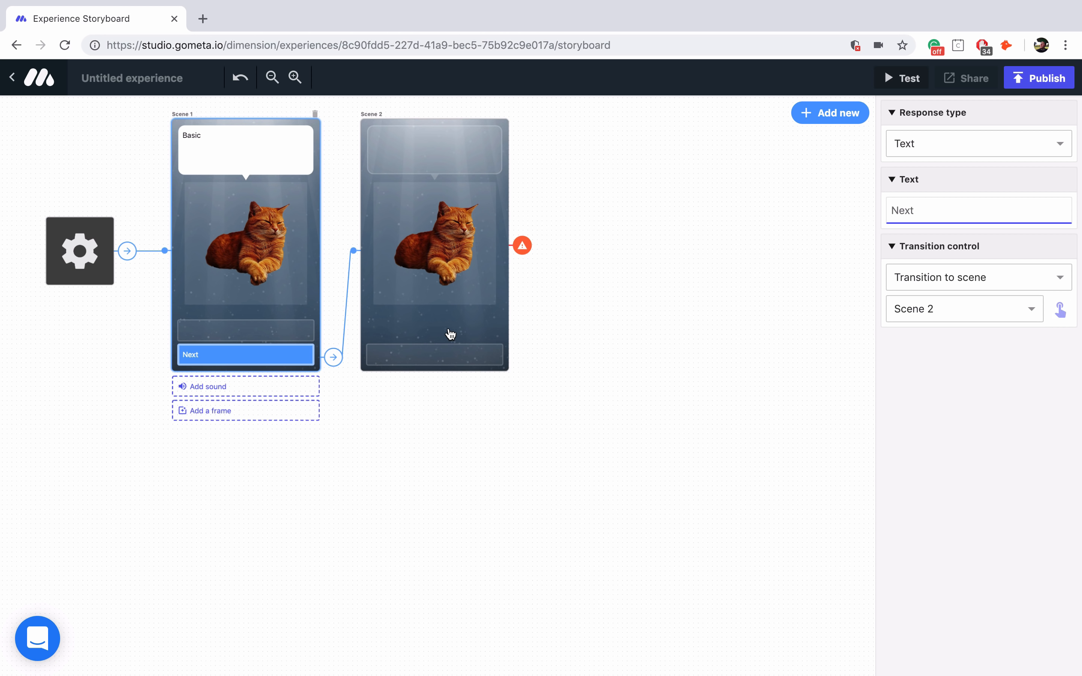
click(451, 255)
- Search Gfycat Stickers for 'cat' and put the Nyan cat sticker into Scene 2
click(476, 197)
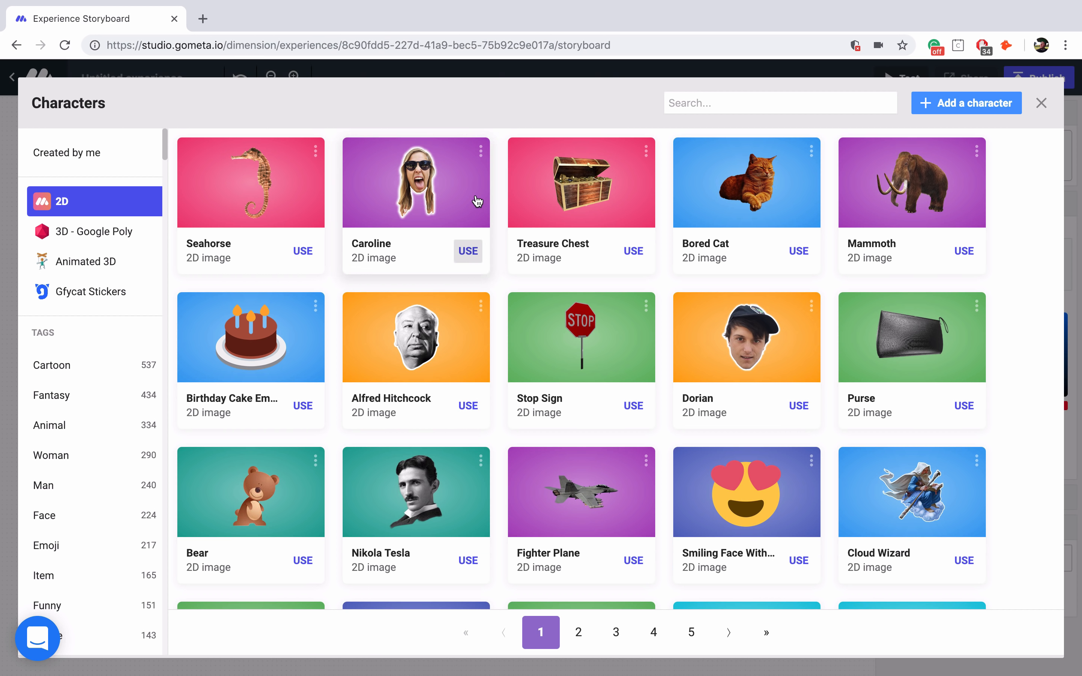
click(105, 297)
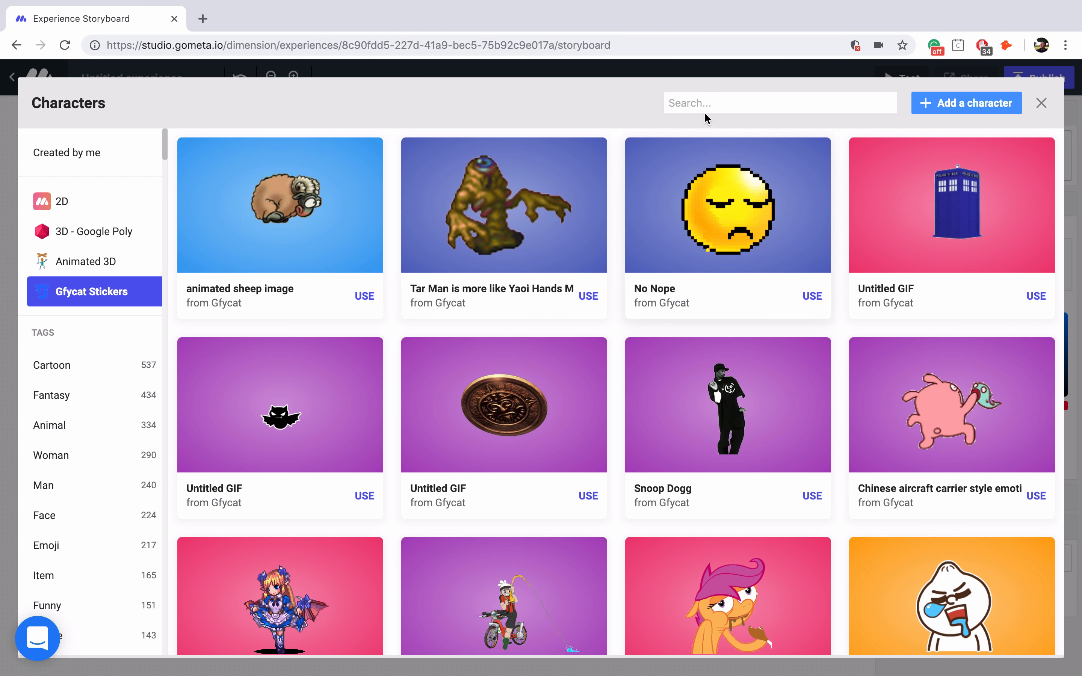
click(707, 110)
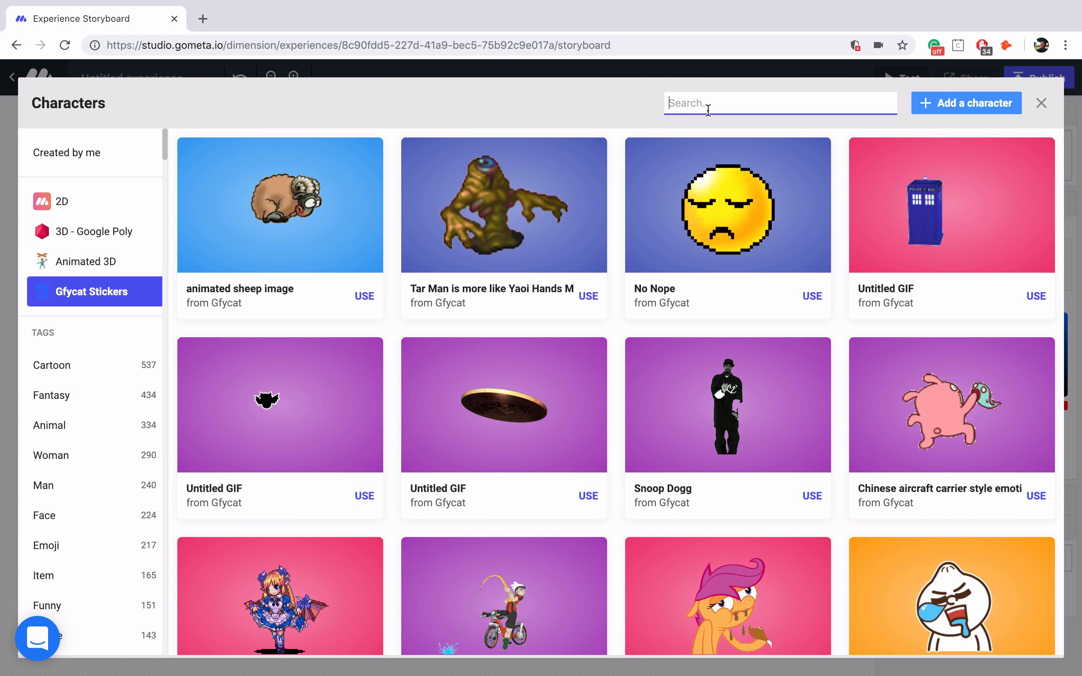
text(cat)
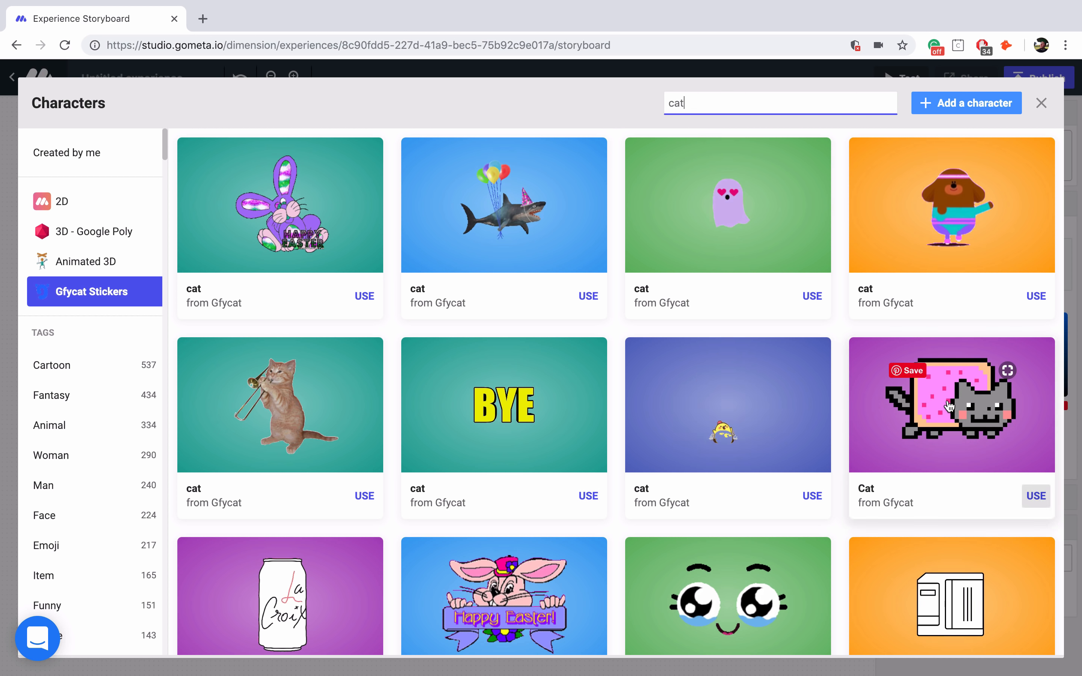
click(1035, 495)
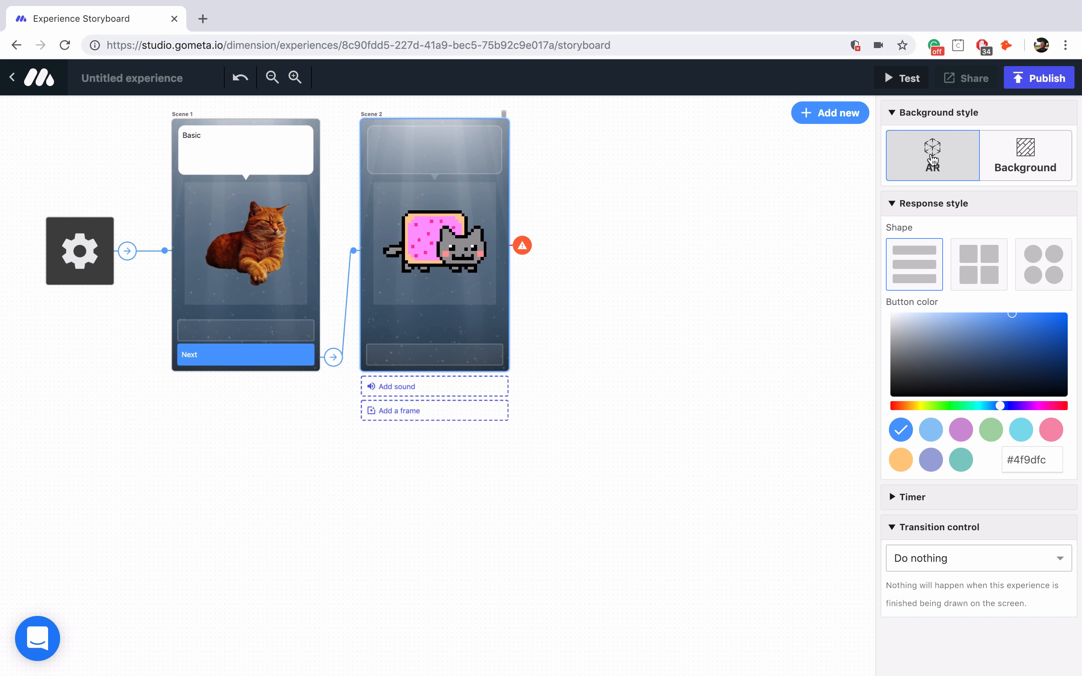
- Switch Scene 2 to a flat background using the purple gradient from the Abstract backgrounds
click(1037, 155)
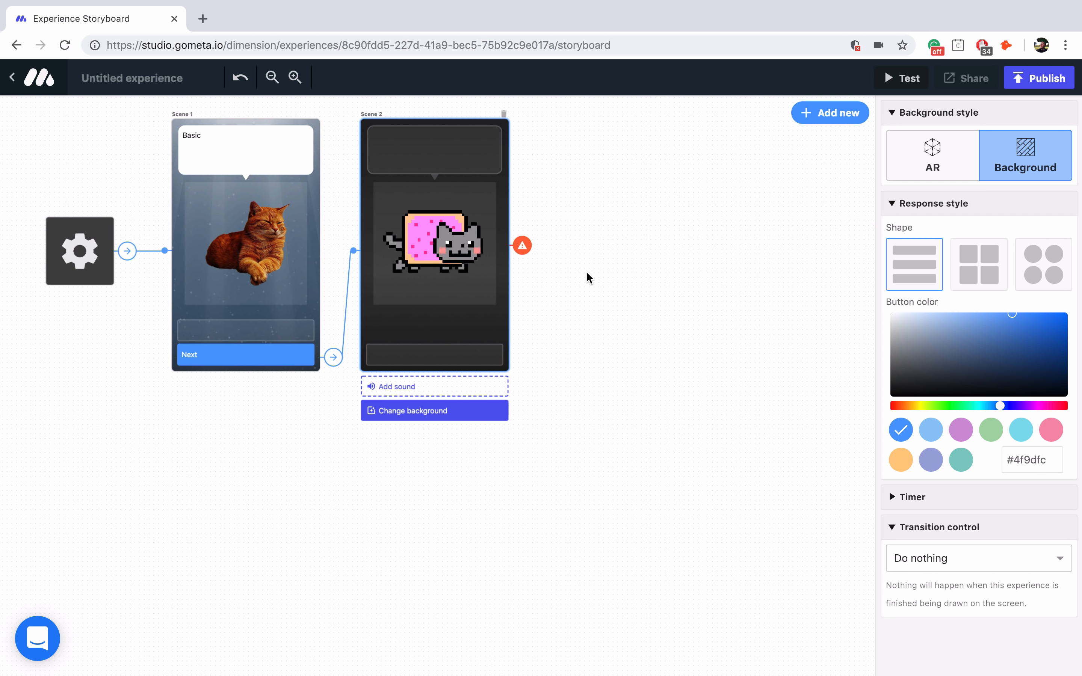
click(465, 418)
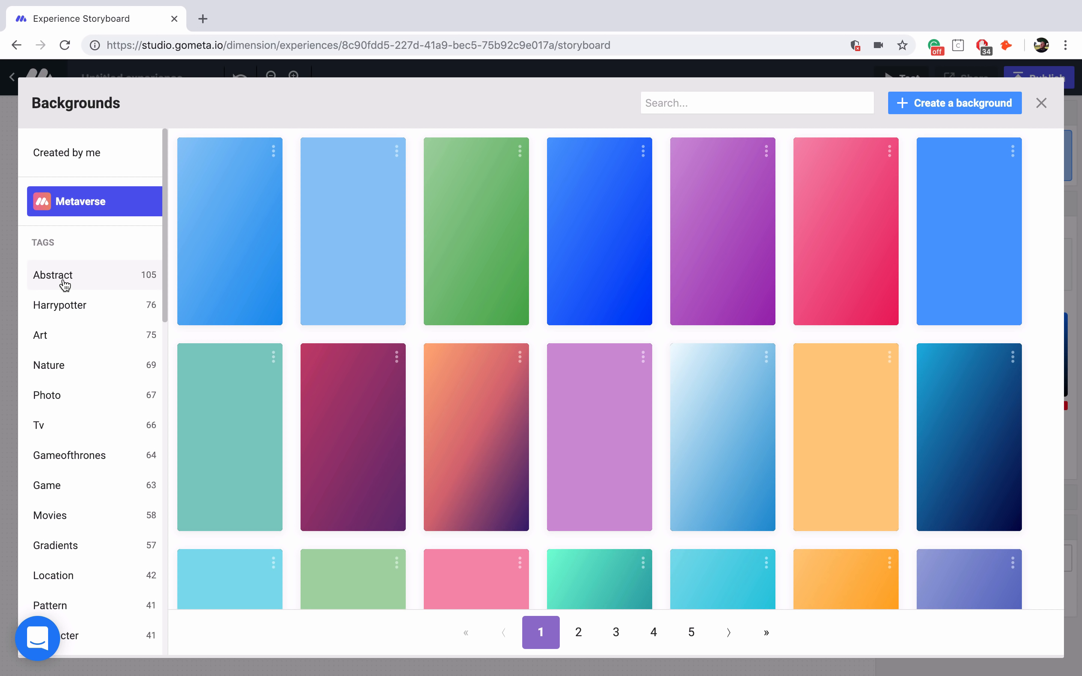
click(85, 284)
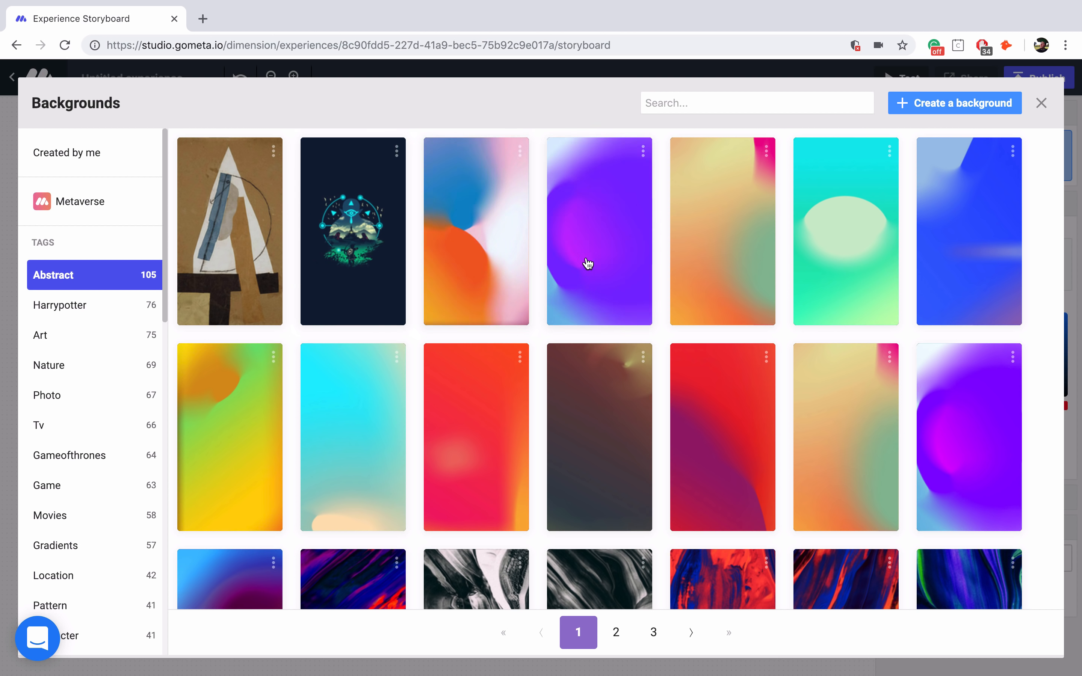
click(601, 255)
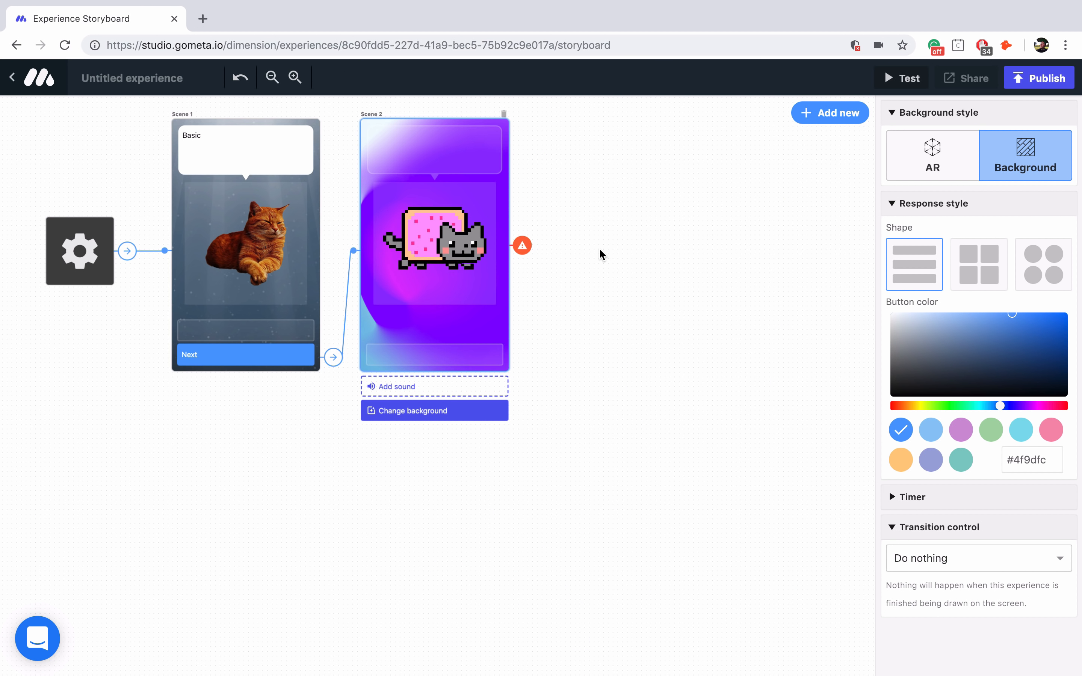
- Add a 'Next' button to Scene 2 and change its caption to 'Background'
click(466, 364)
text(Next)
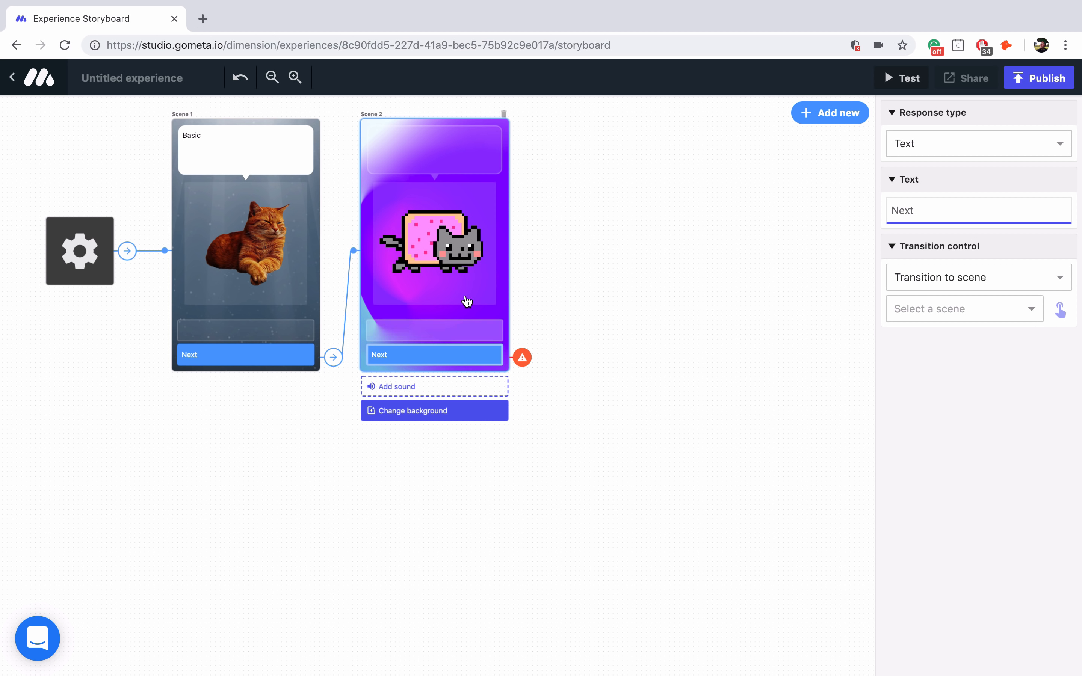
click(458, 161)
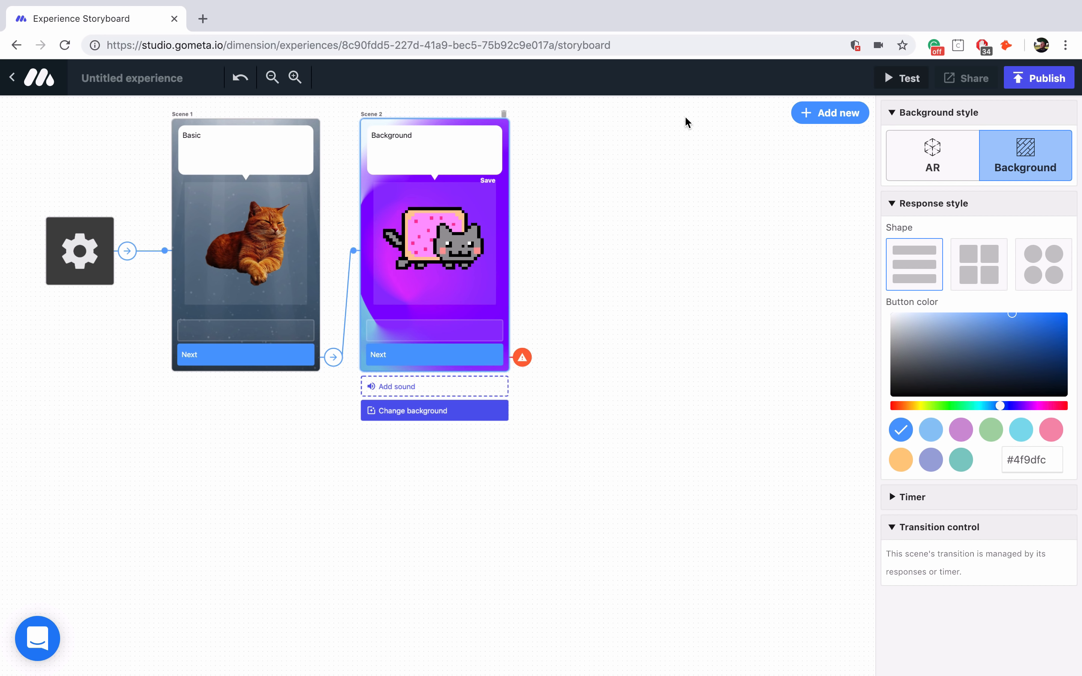
- Add Scene 3 with an AR background, linked from Scene 2's Next button
click(829, 112)
click(270, 244)
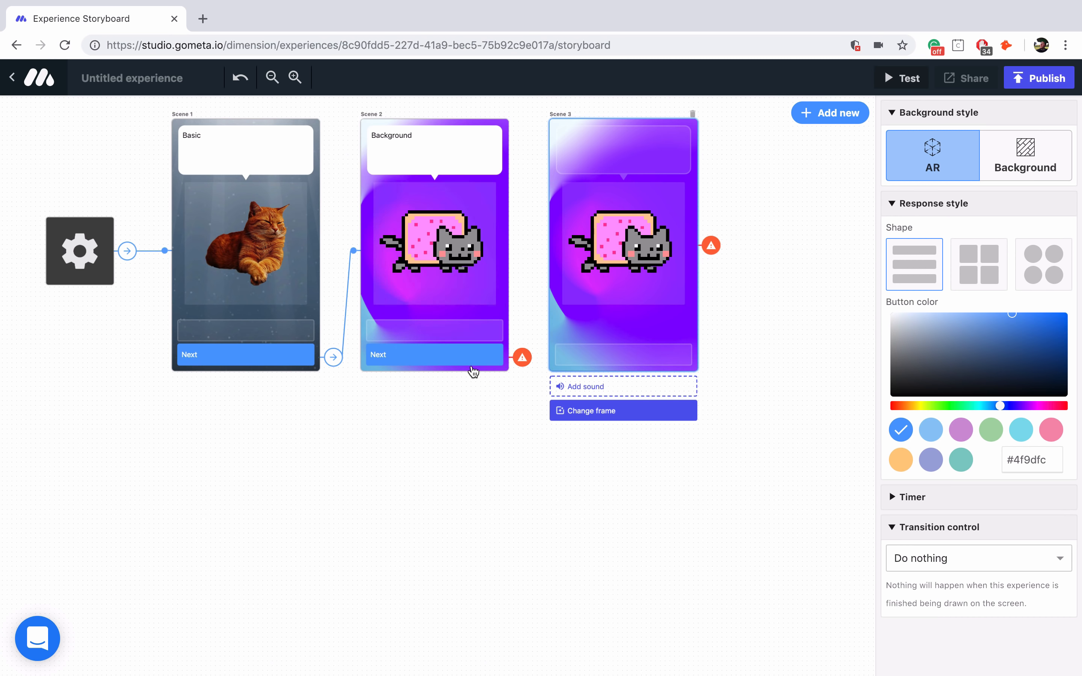
click(472, 360)
click(1059, 308)
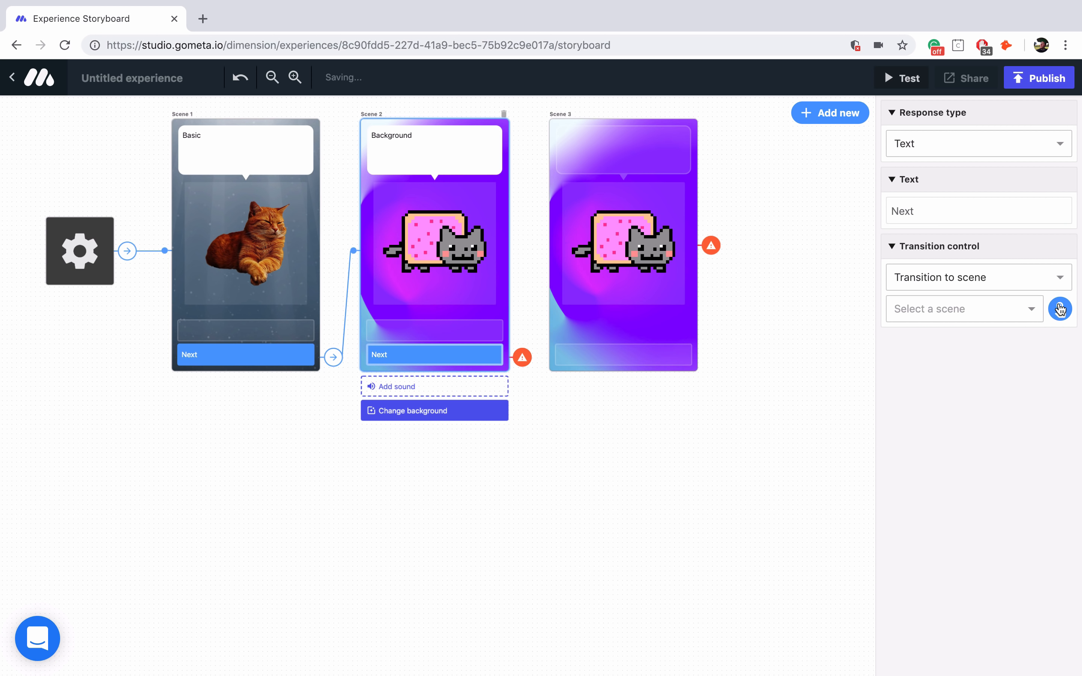
click(586, 302)
click(586, 302)
click(954, 166)
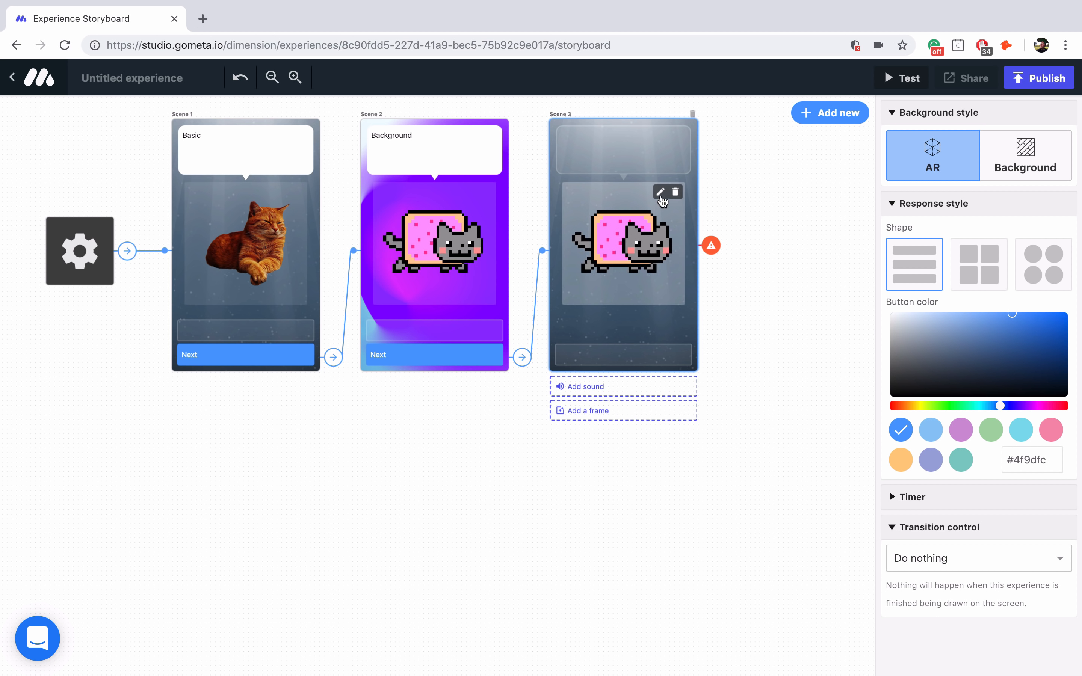
click(661, 193)
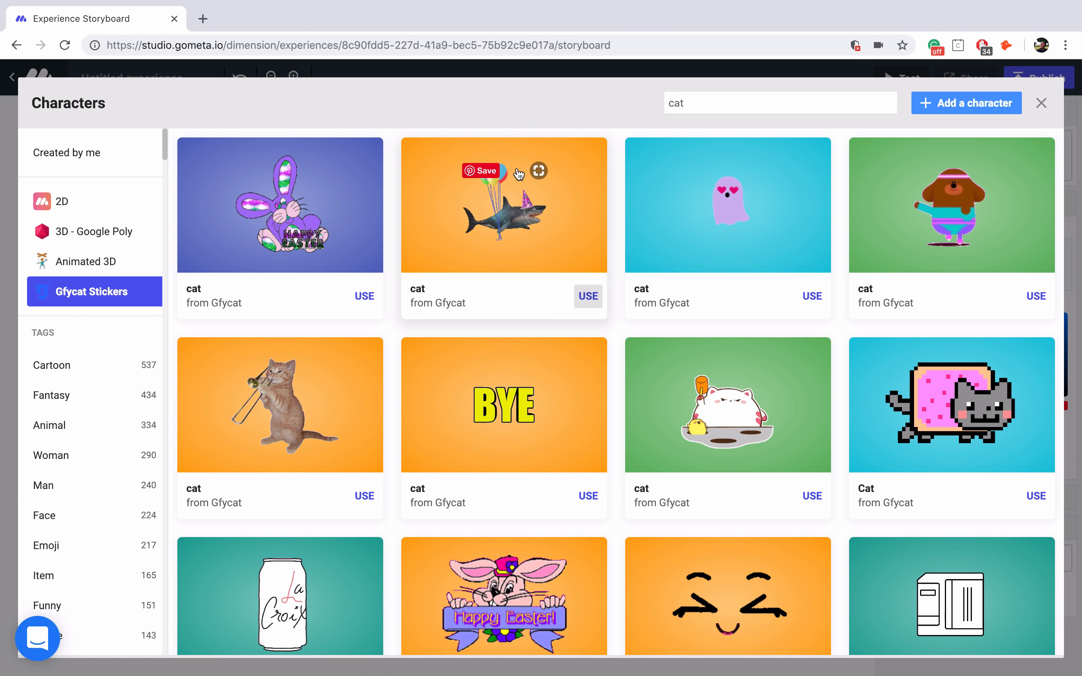
- Replace Scene 3's cat with the first 'dog' sticker and caption it 'Button Style'
double_click(724, 103)
text(dog)
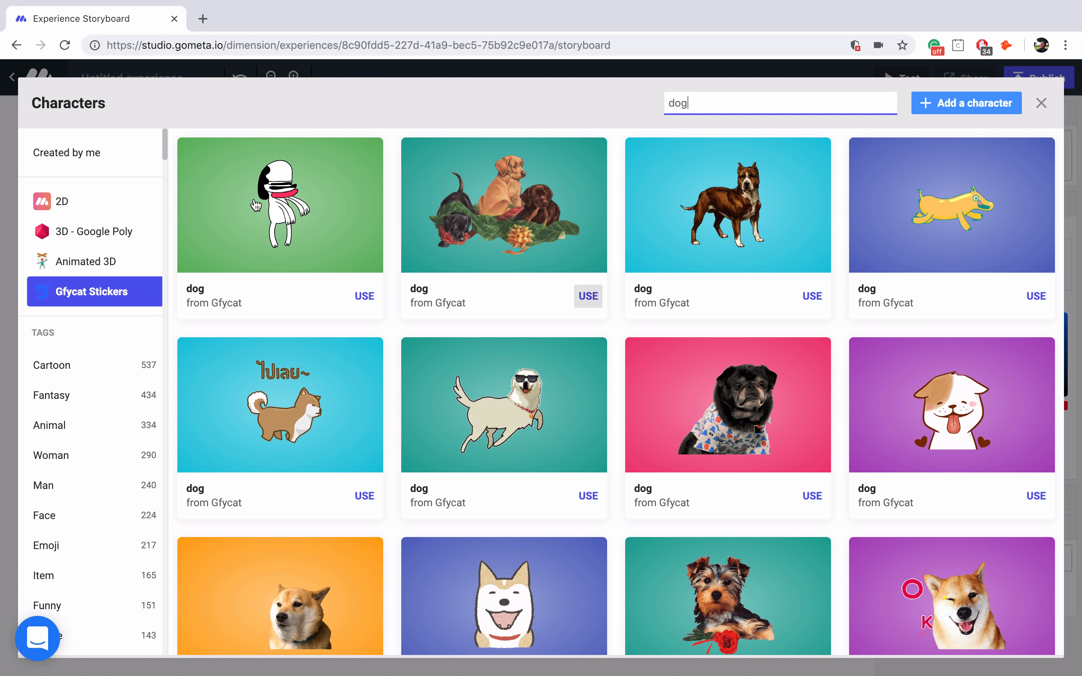
click(360, 295)
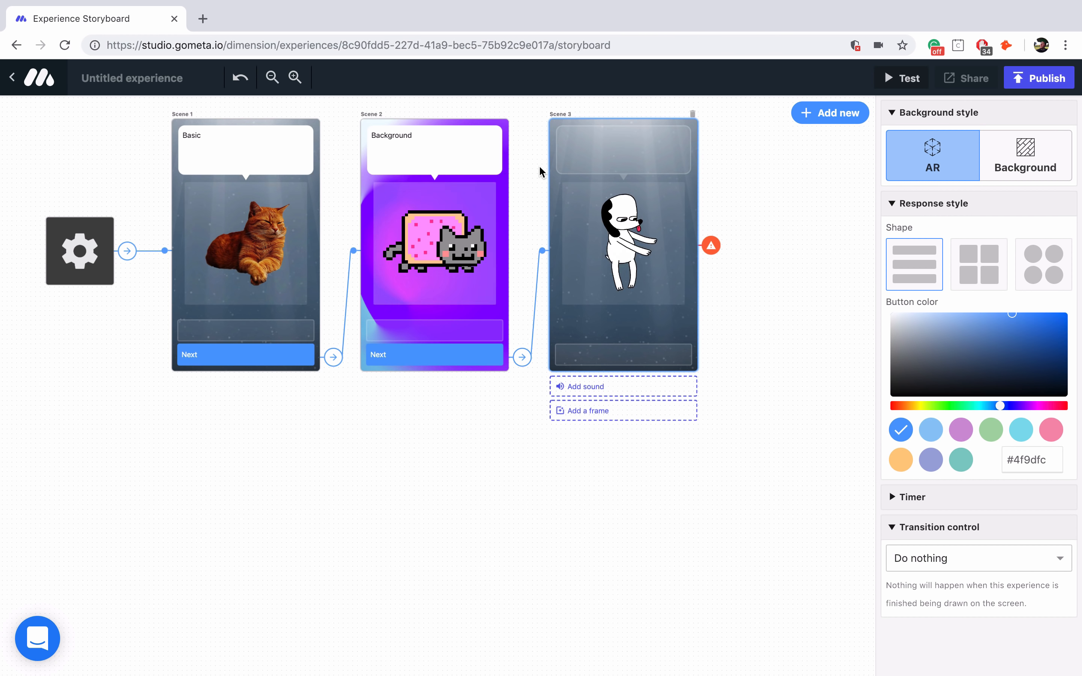
click(590, 157)
text(But)
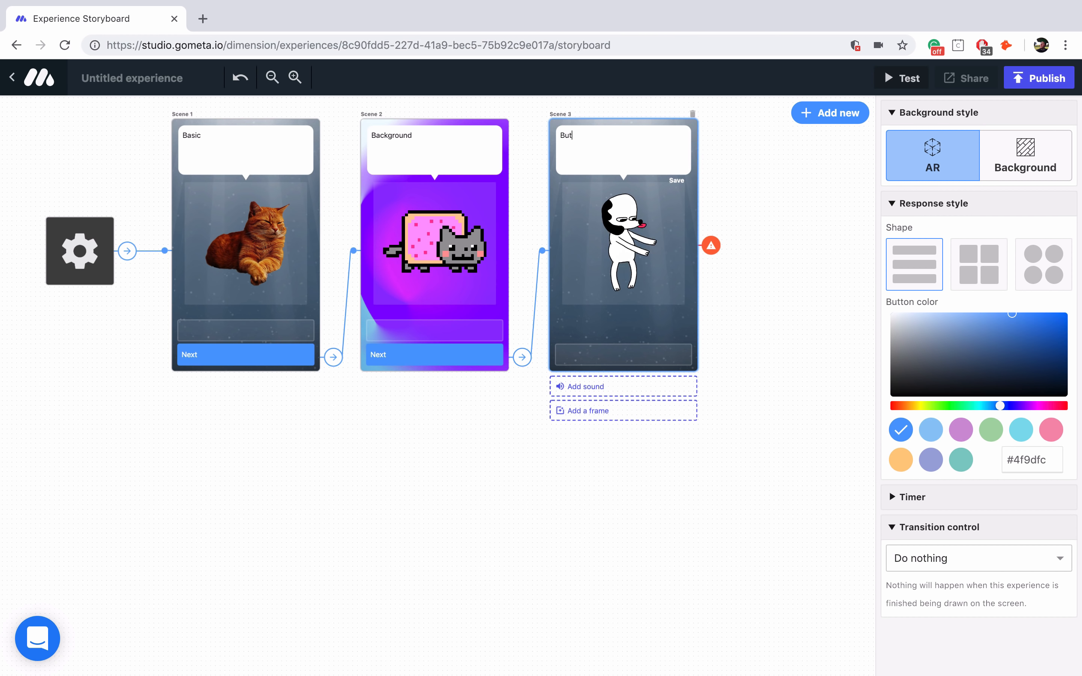
text(ton Style)
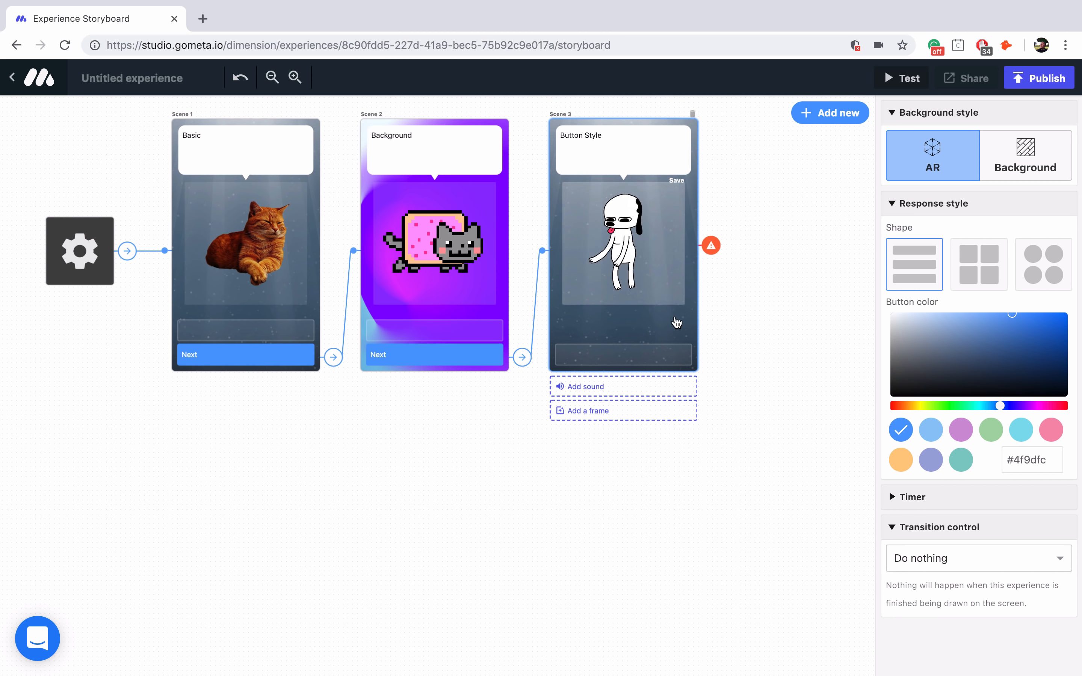
- Add four blank response buttons stacked beneath the dog in Scene 3
click(664, 354)
click(663, 331)
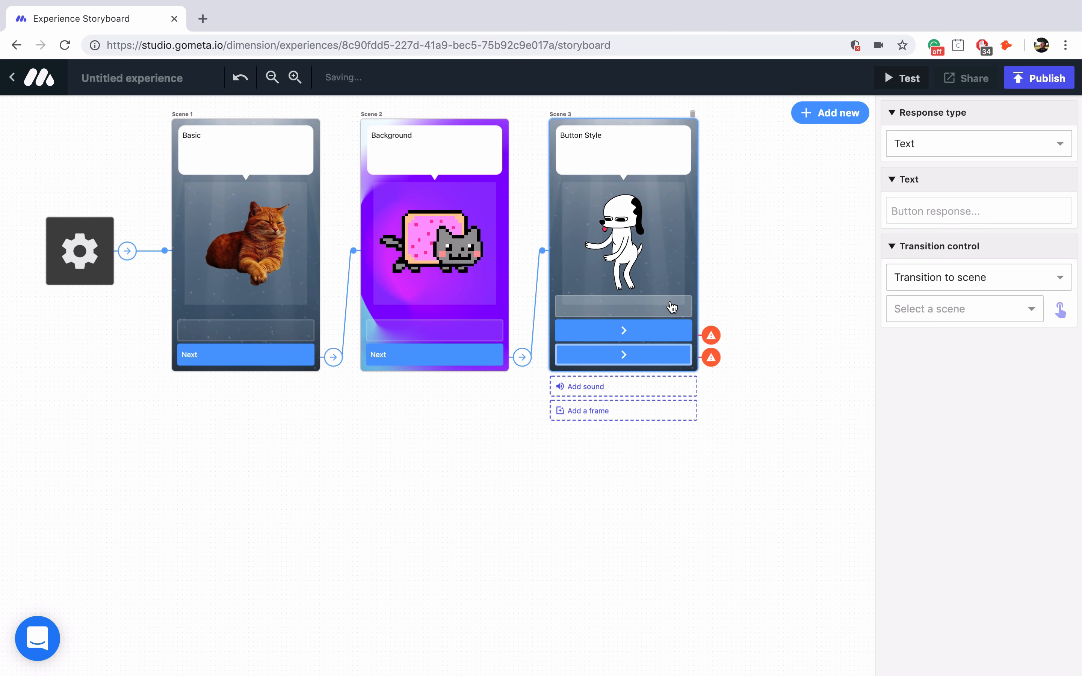
click(670, 306)
click(674, 283)
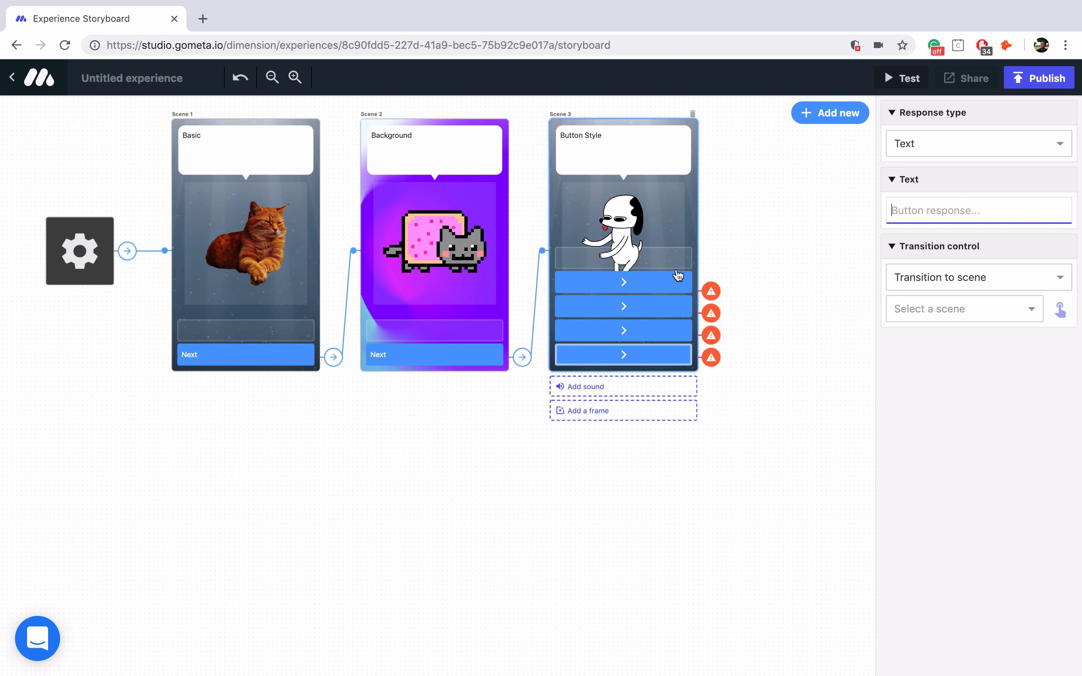
click(695, 220)
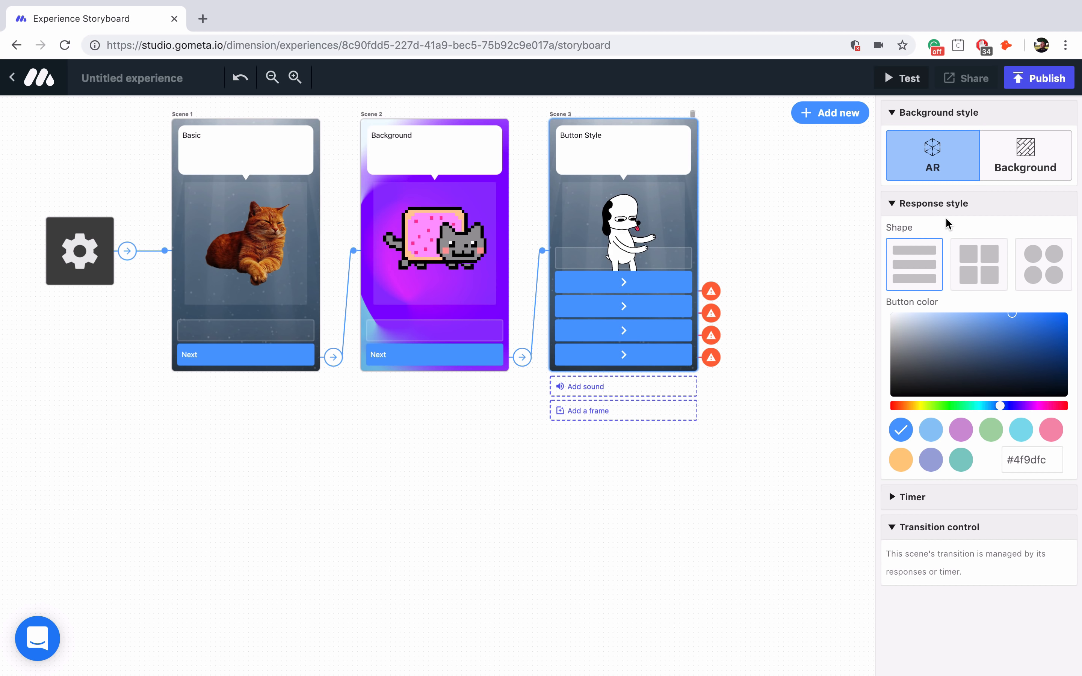
- Style Scene 3's buttons as a red two-column grid
click(996, 265)
click(1040, 263)
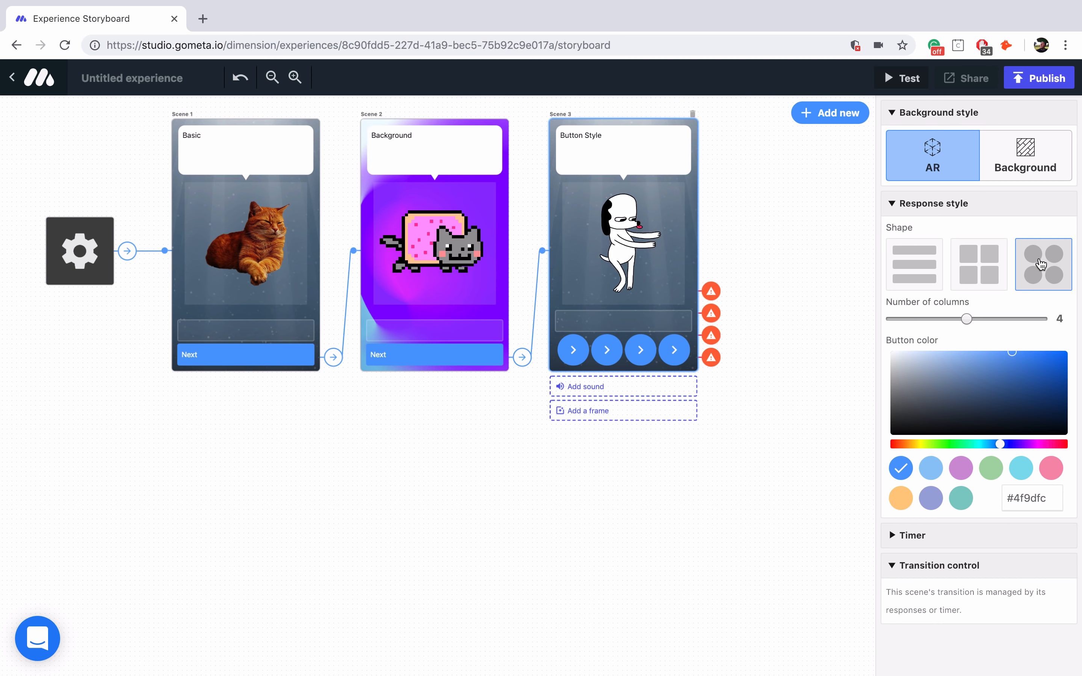
click(981, 266)
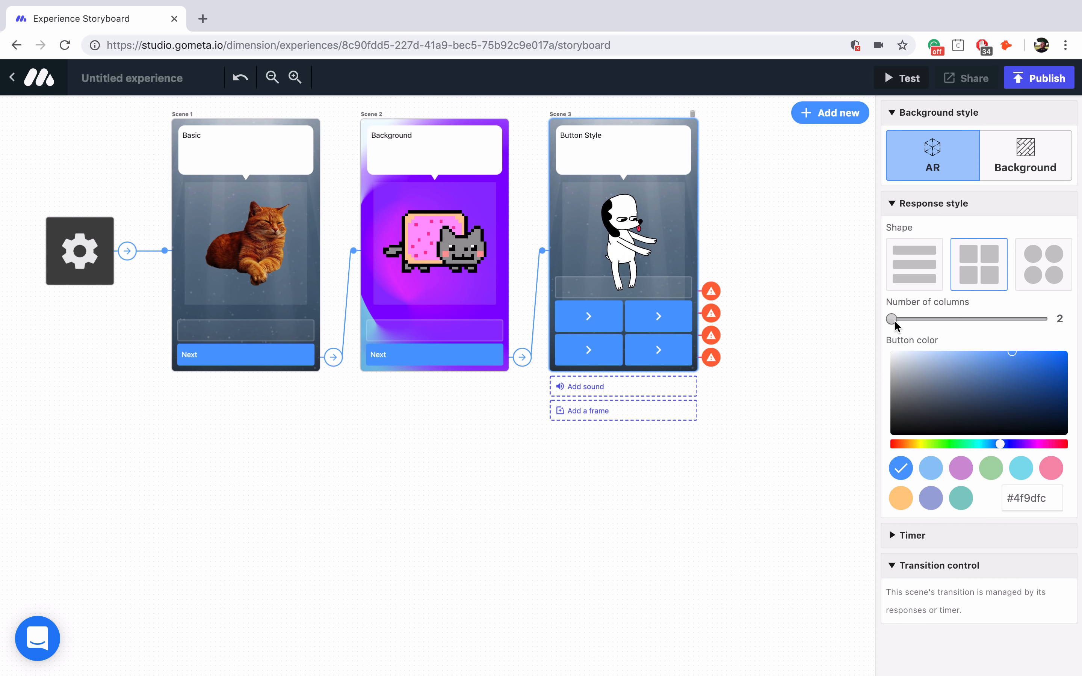
mouse_move(895, 322)
mouse_down()
mouse_move(1039, 315)
mouse_move(889, 315)
mouse_up()
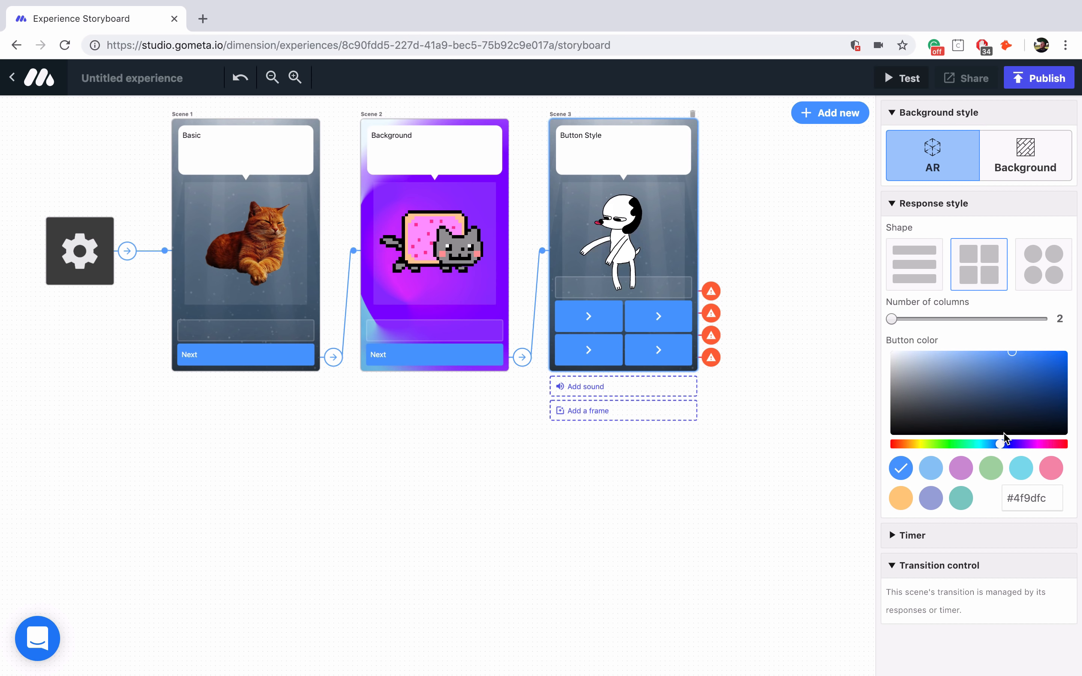
drag(999, 445, 1063, 440)
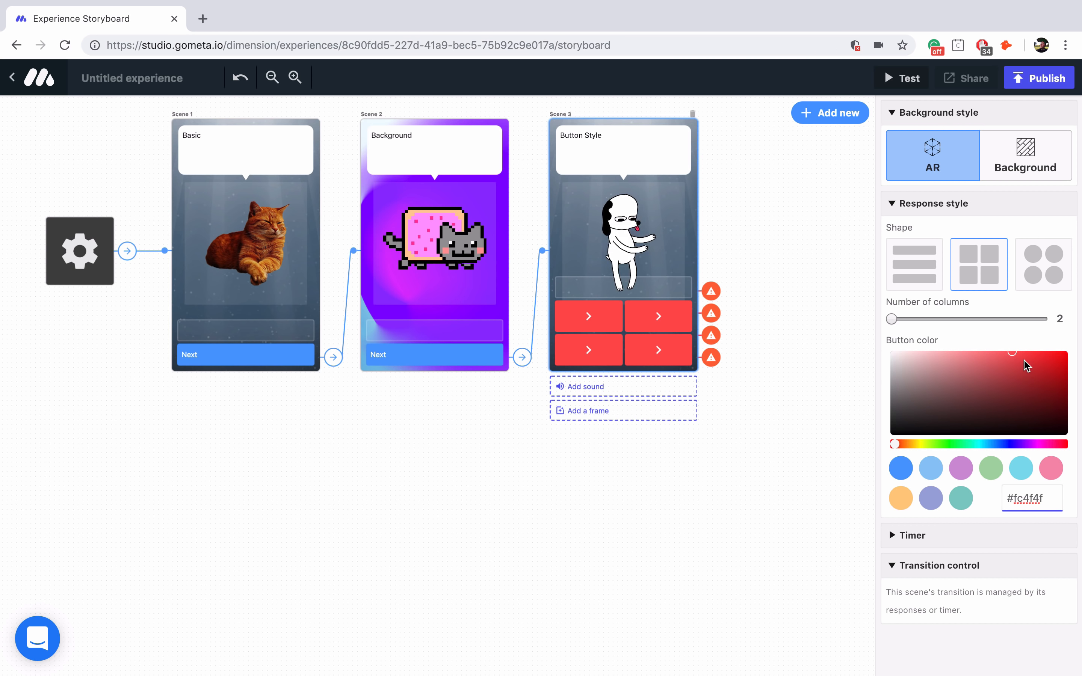
drag(1008, 353, 1025, 357)
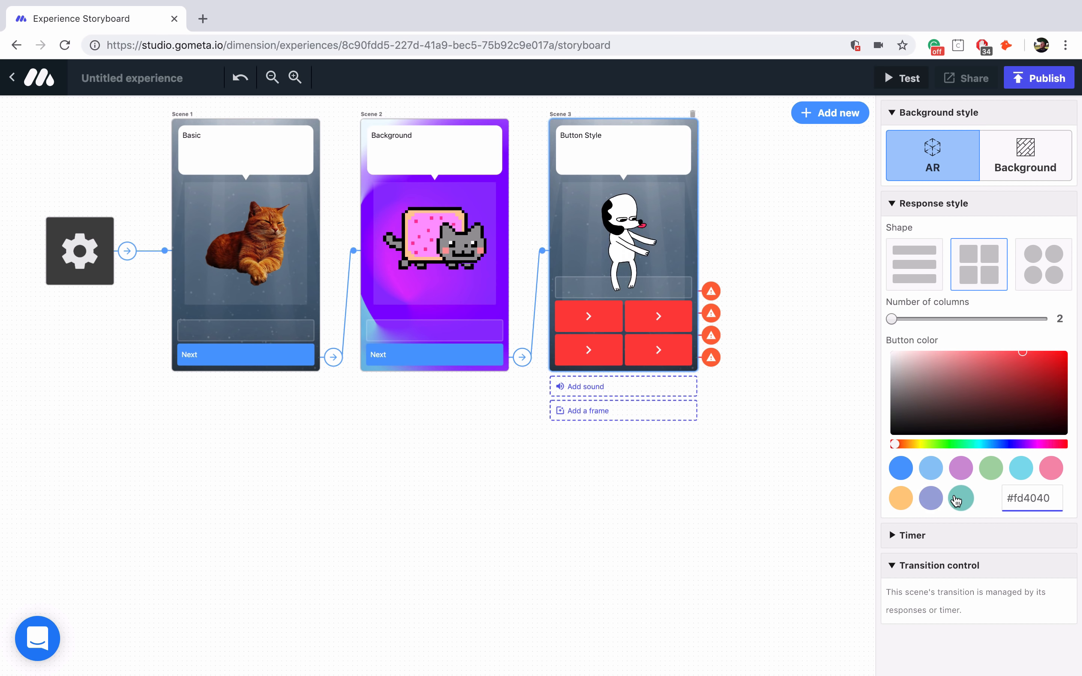
- Label the four red buttons 1, 2, 3 and 4
click(596, 326)
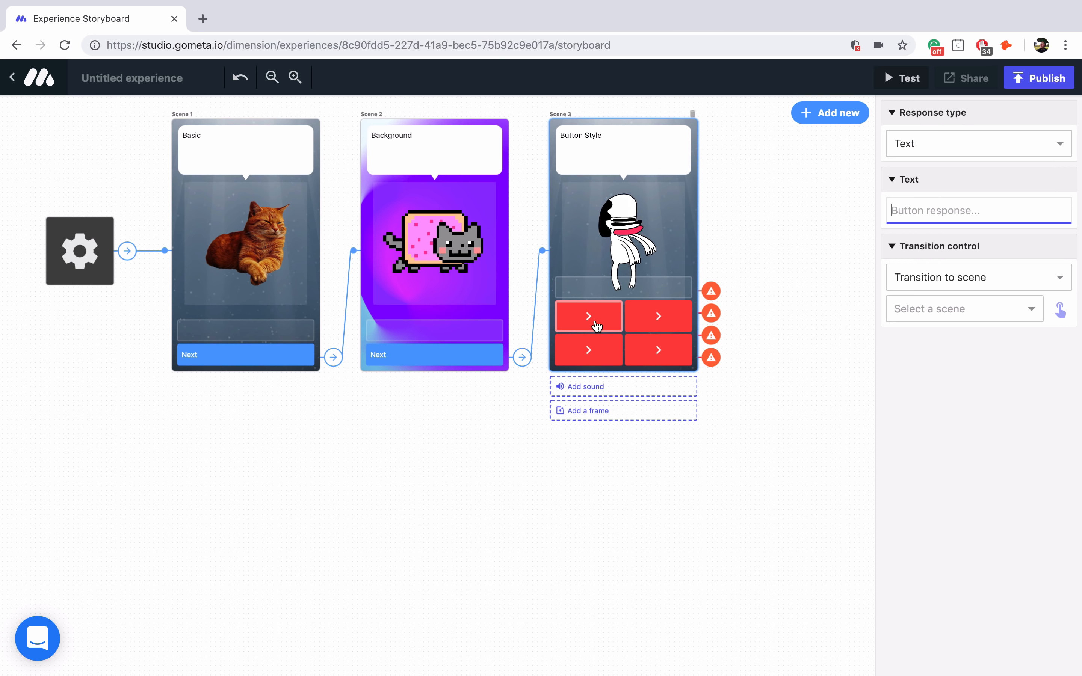
text(1)
click(650, 326)
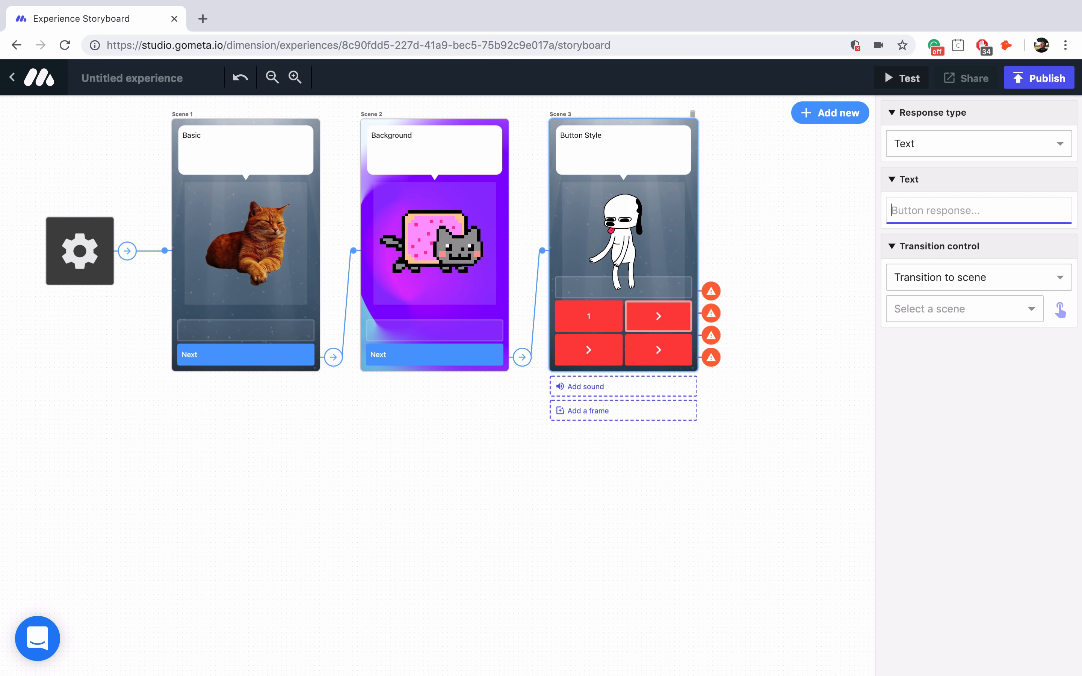
text(2)
click(578, 357)
text(3)
click(656, 349)
text(4)
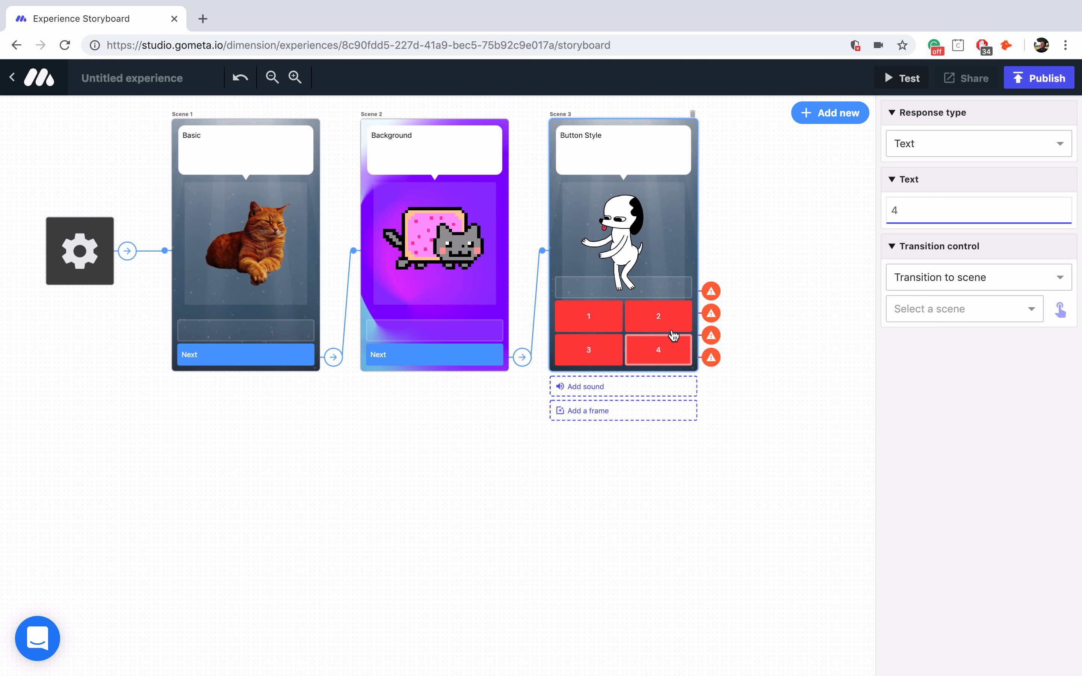
click(828, 113)
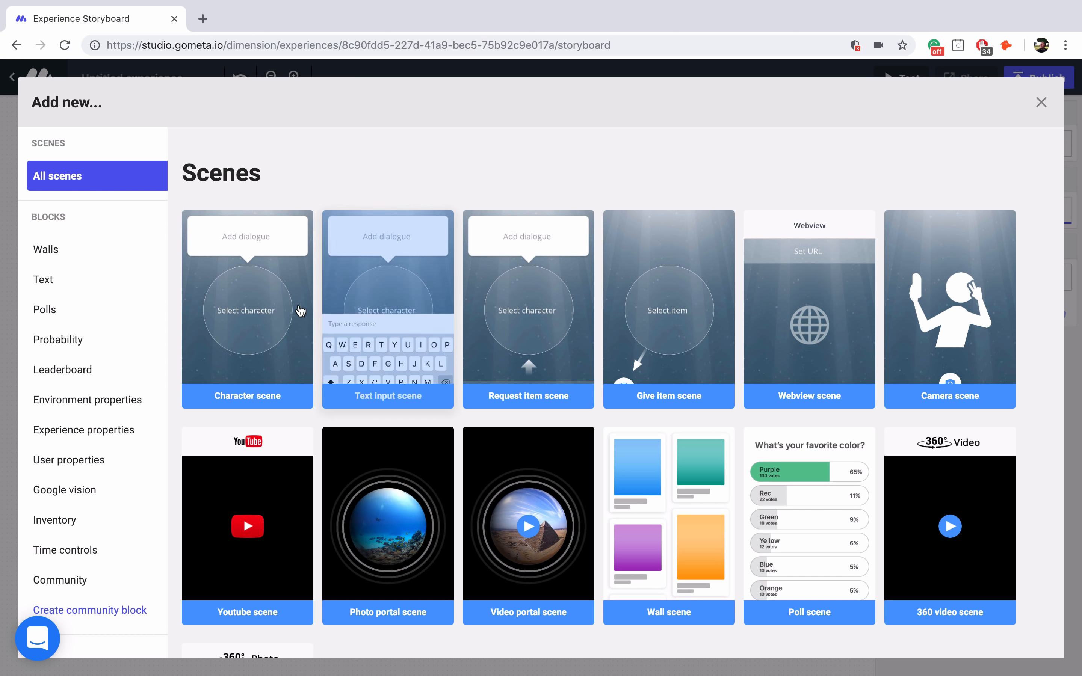
- Add Scene 4 with a 2D vintage microphone image found by searching 'microphone'
click(292, 315)
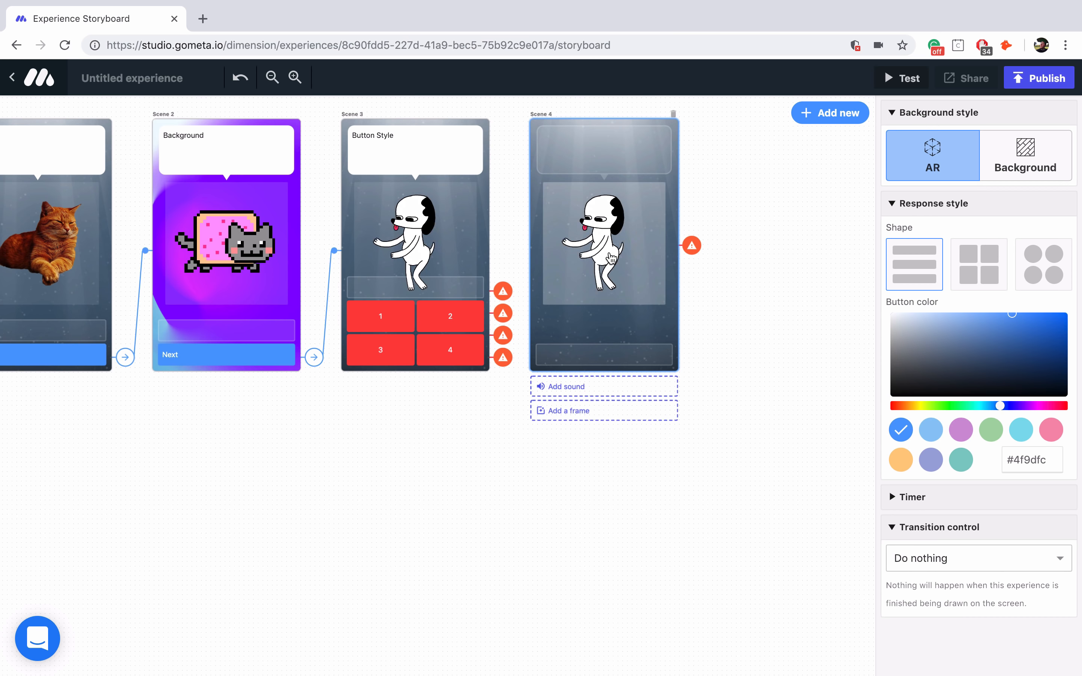
click(644, 188)
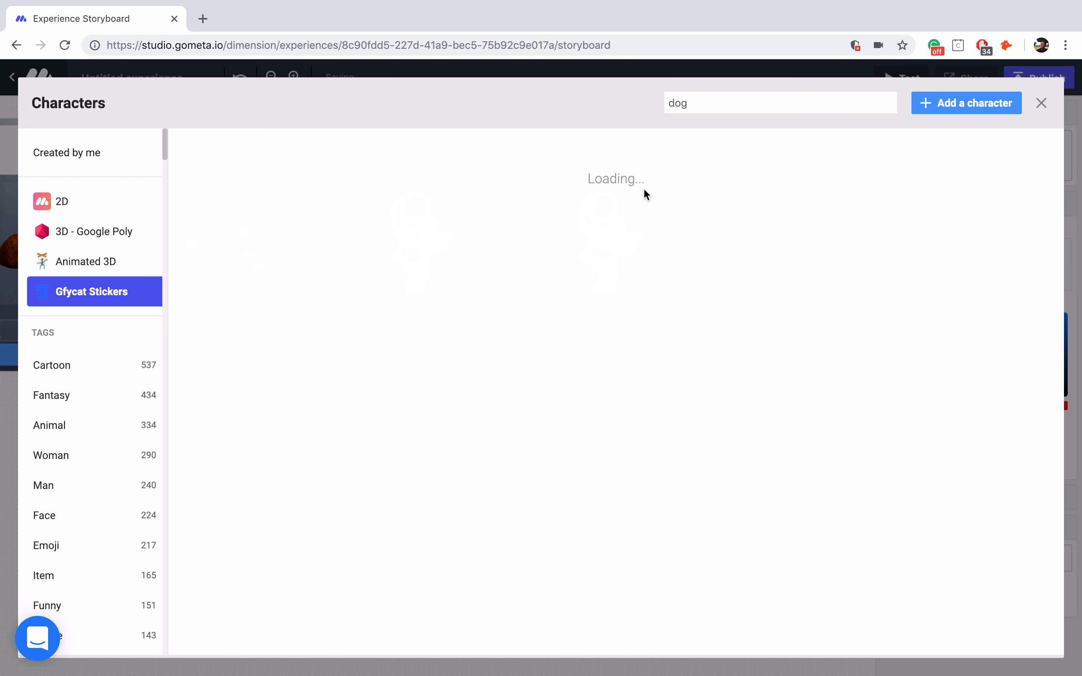
double_click(686, 108)
text(mic)
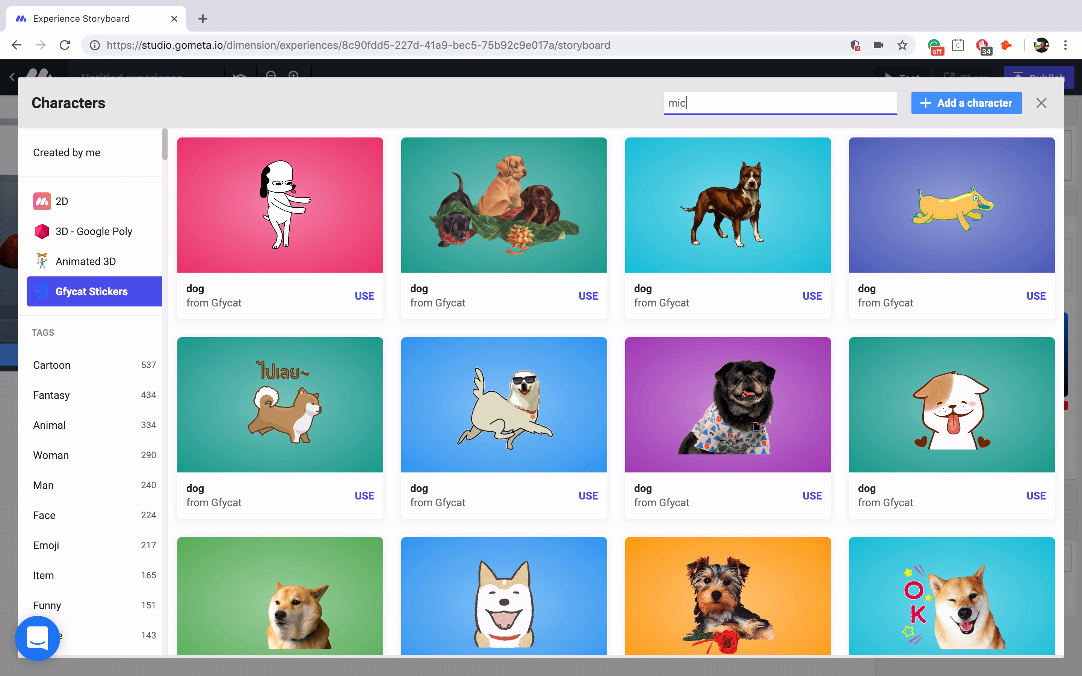
text(rophone)
click(121, 201)
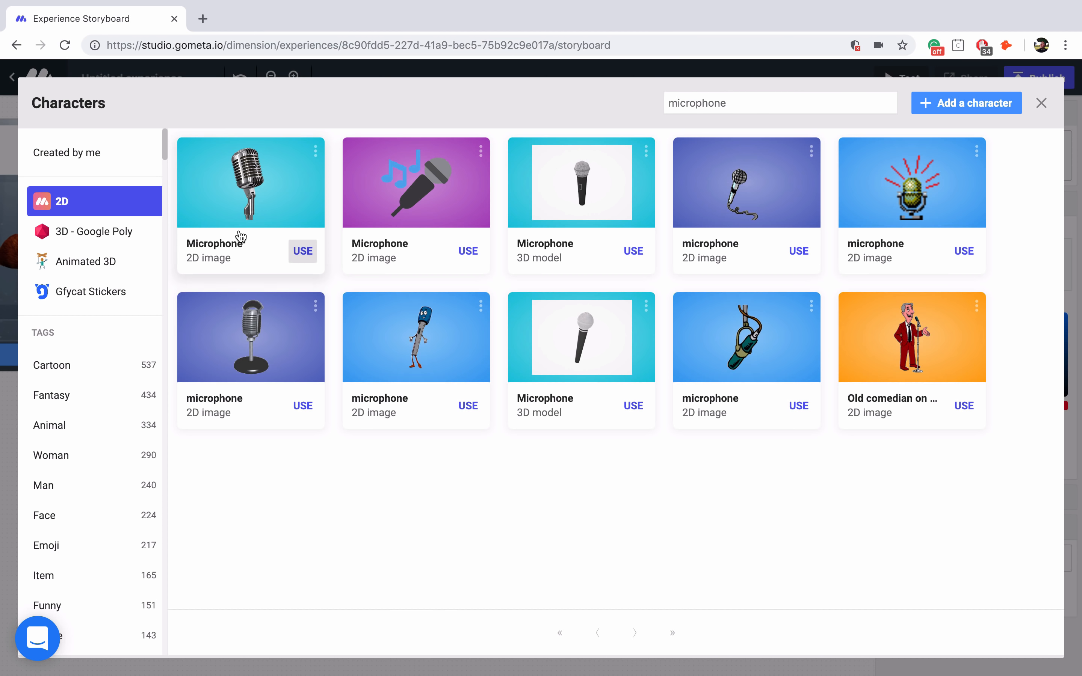
click(260, 187)
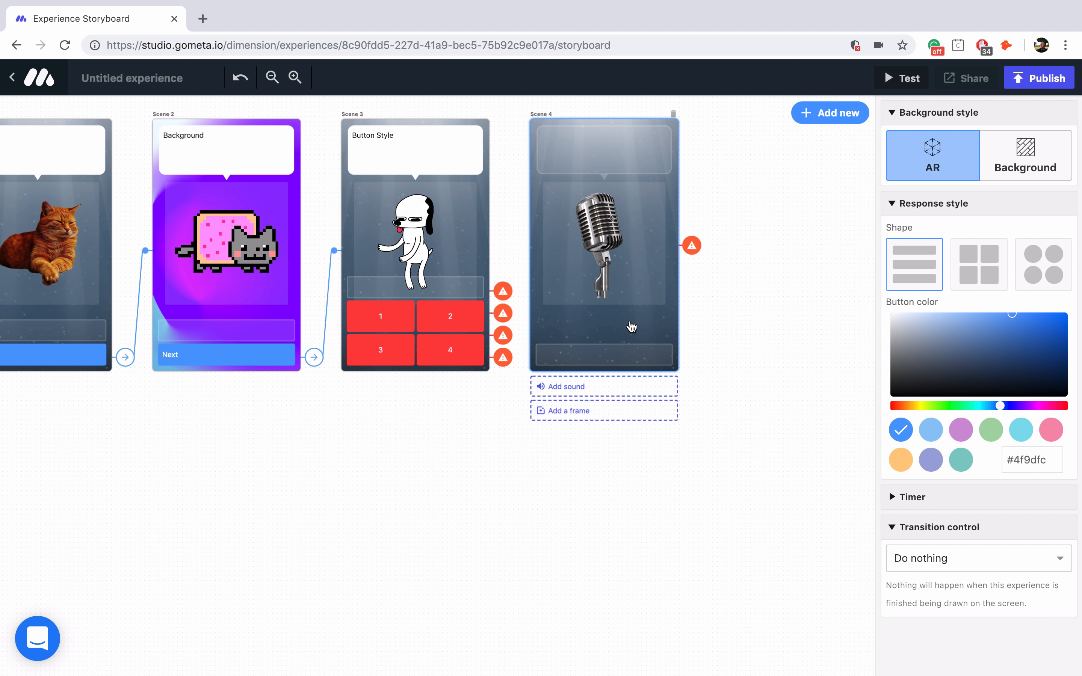
- Give Scene 4 a blue-to-pink gradient background and the caption 'Audio'
click(1038, 166)
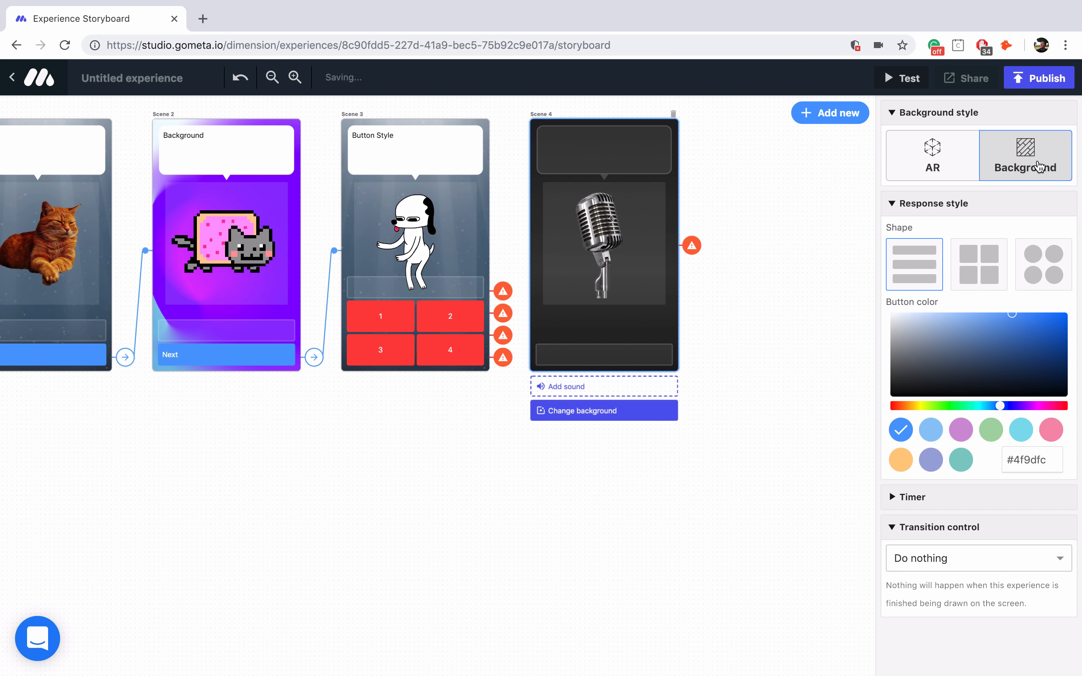
click(607, 413)
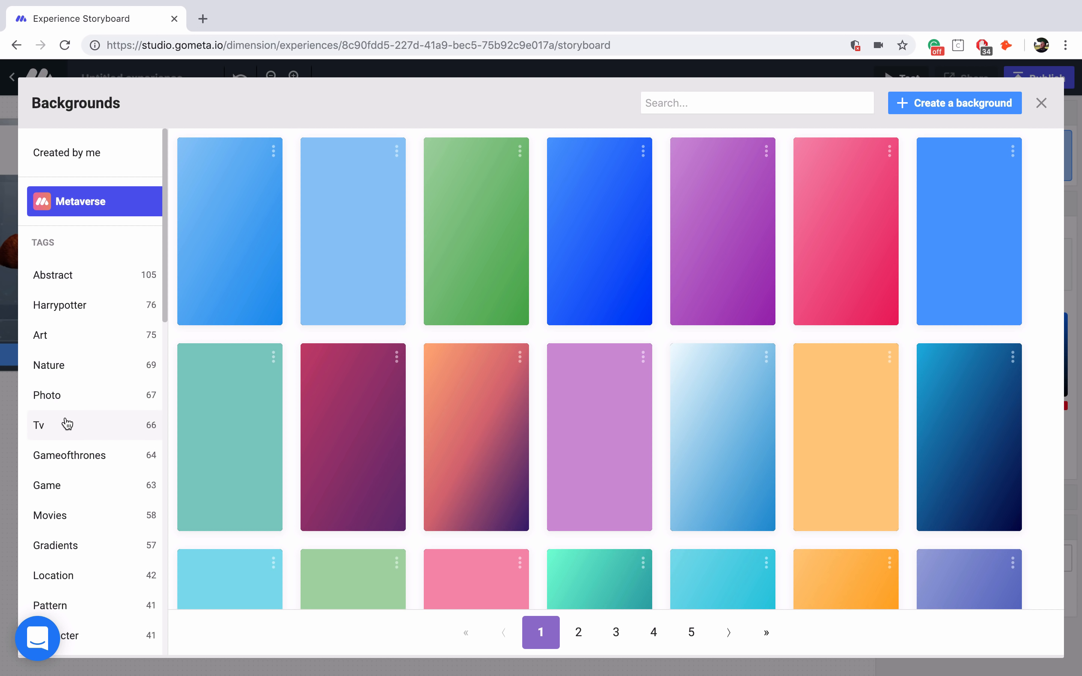
click(61, 552)
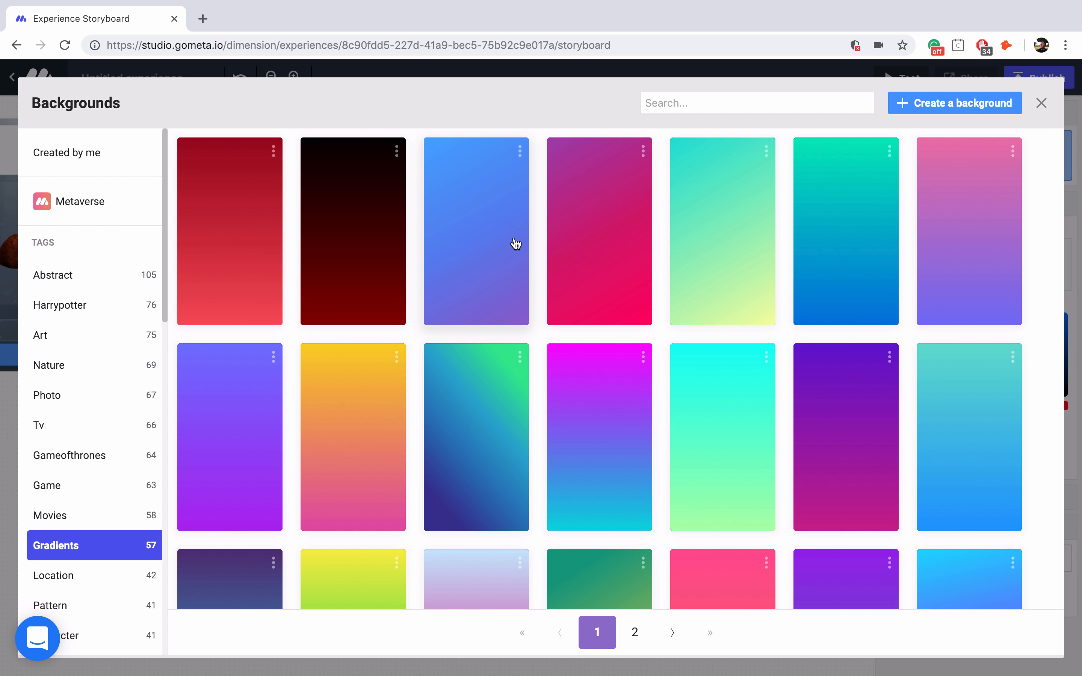
click(494, 242)
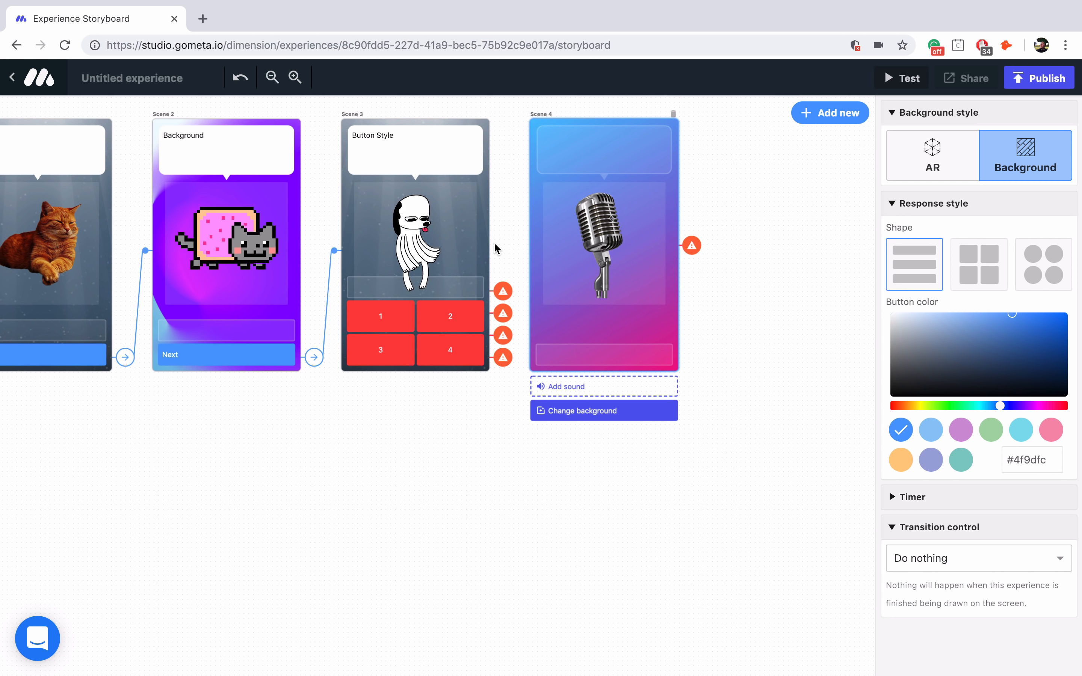
click(627, 162)
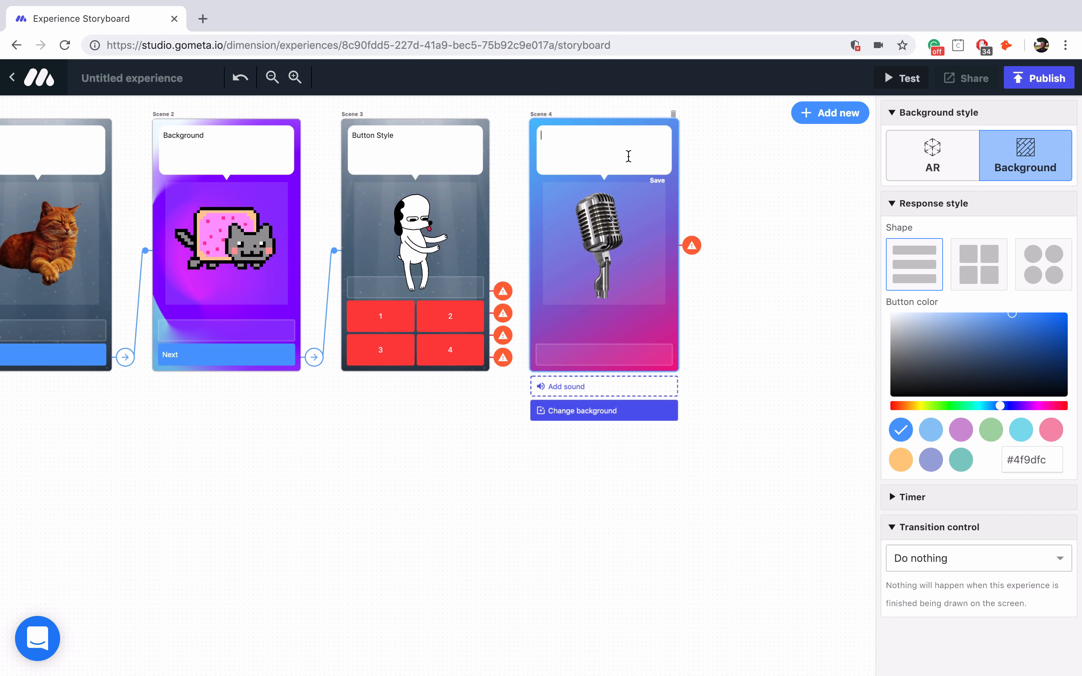
text(Audio)
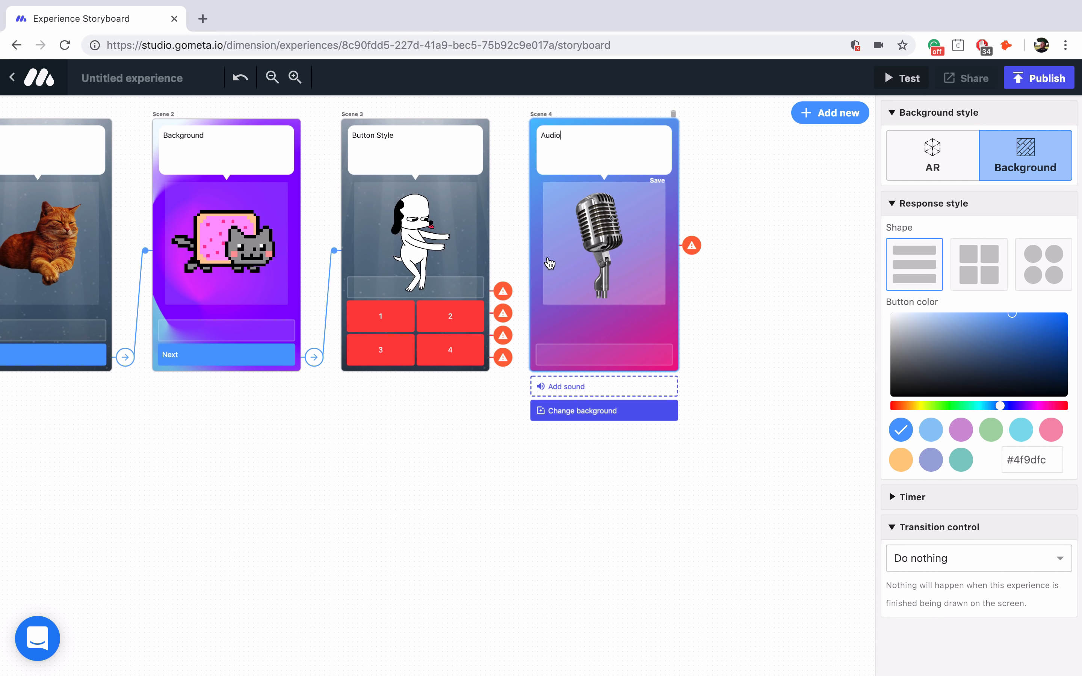
- Link the dog scene's buttons 1 and 2 to Scene 4
click(404, 323)
click(1059, 310)
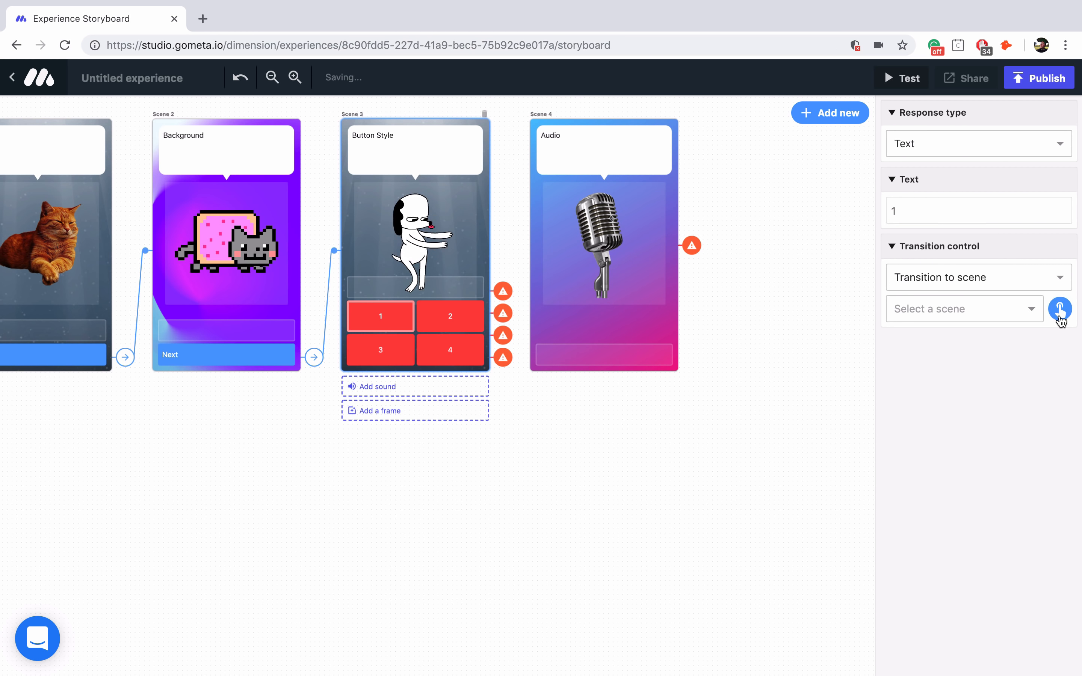
click(628, 309)
click(470, 332)
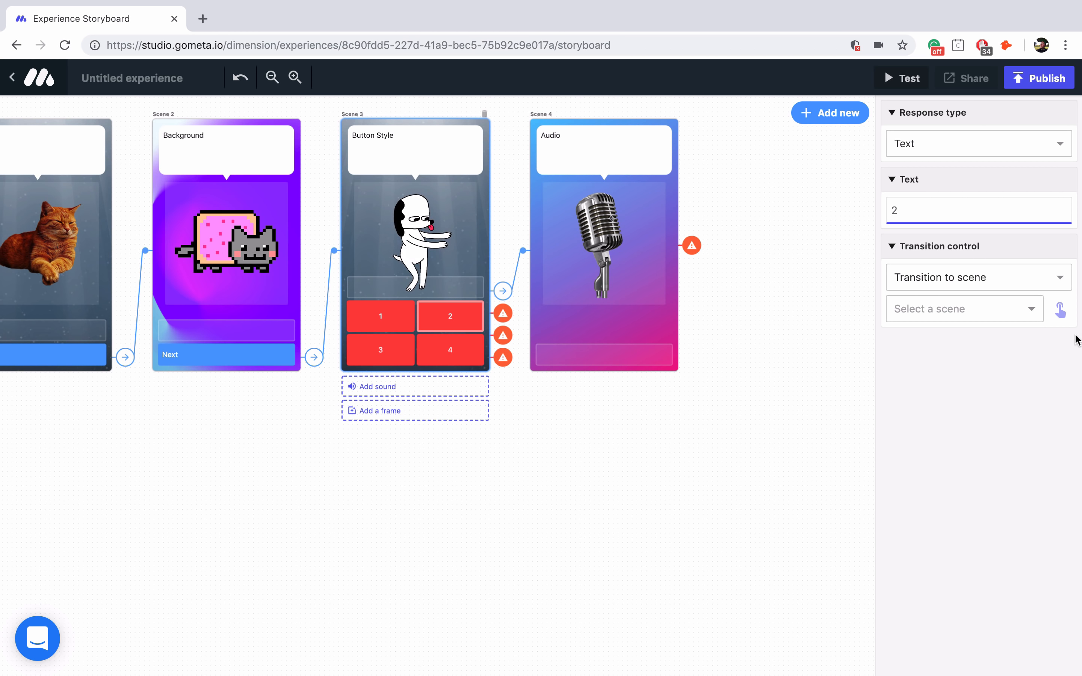
click(1060, 310)
click(554, 320)
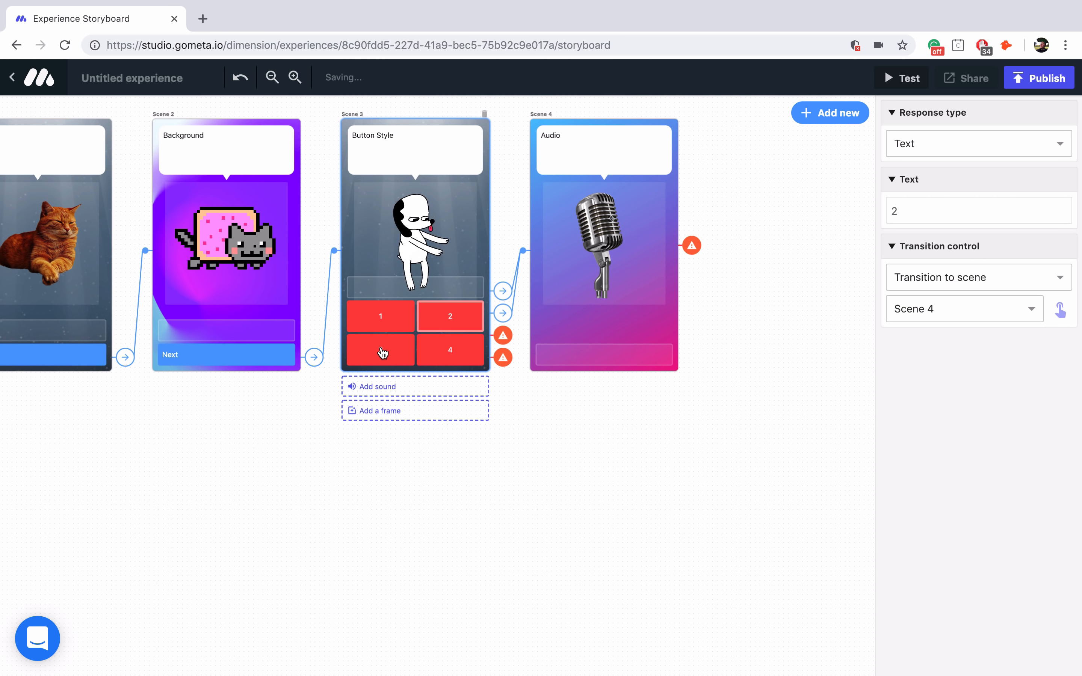
- Link buttons 3 and 4 of the dog scene to Scene 4 as well
click(380, 352)
click(1059, 310)
click(647, 331)
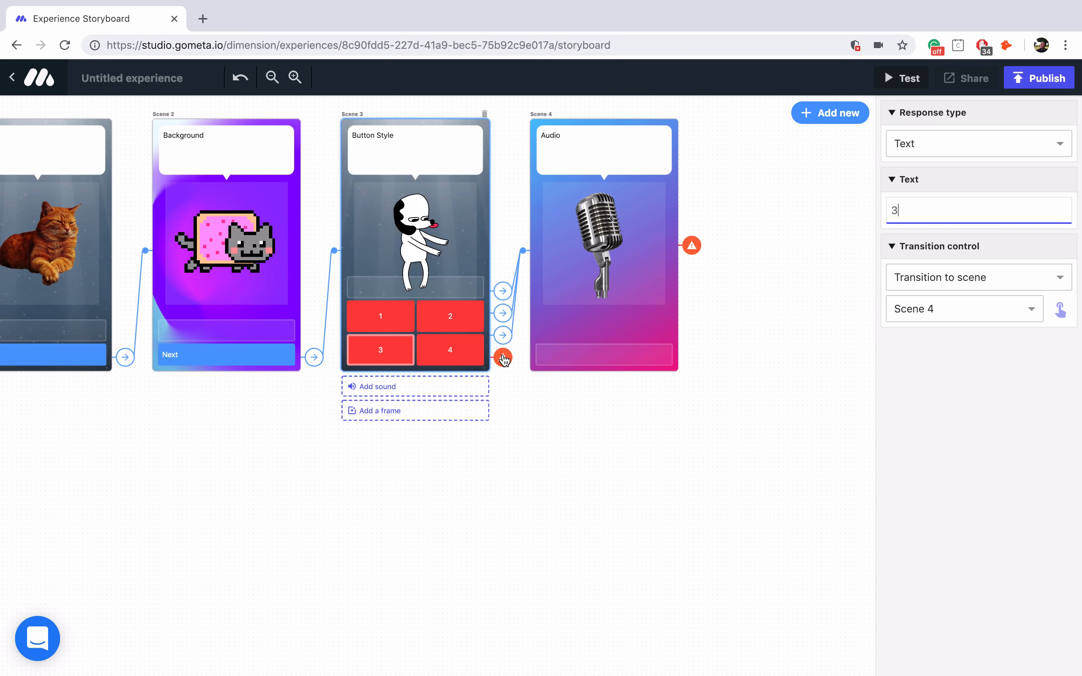
click(469, 356)
click(1059, 309)
click(621, 323)
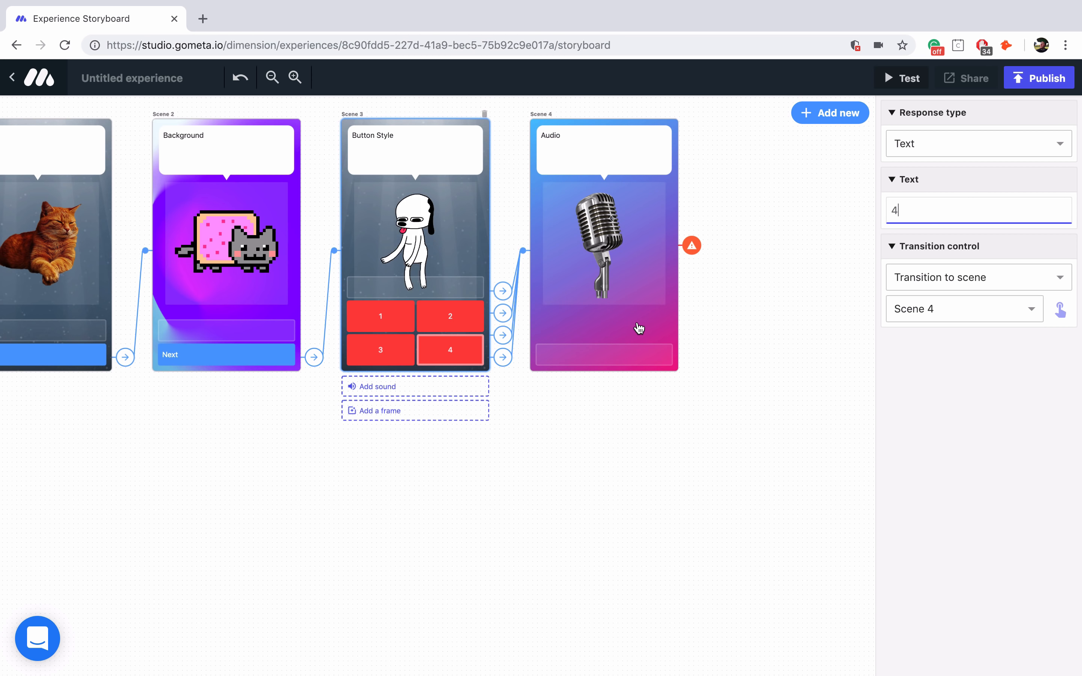
click(652, 325)
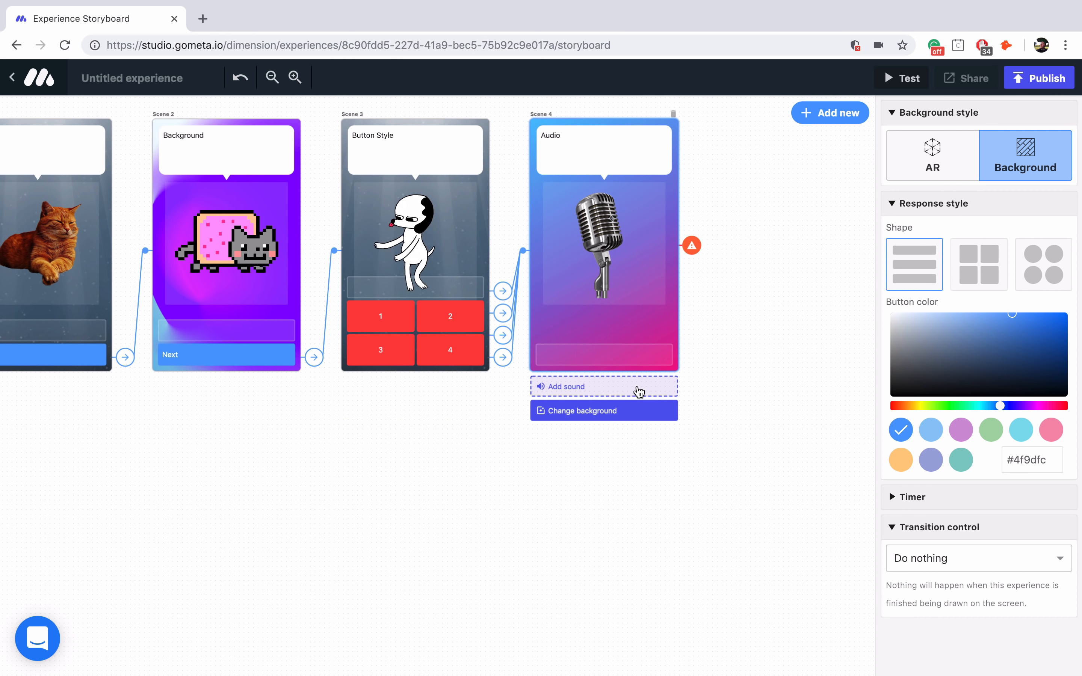
- Add a new sound to Scene 4 by recording a 3.48-second microphone clip
click(609, 391)
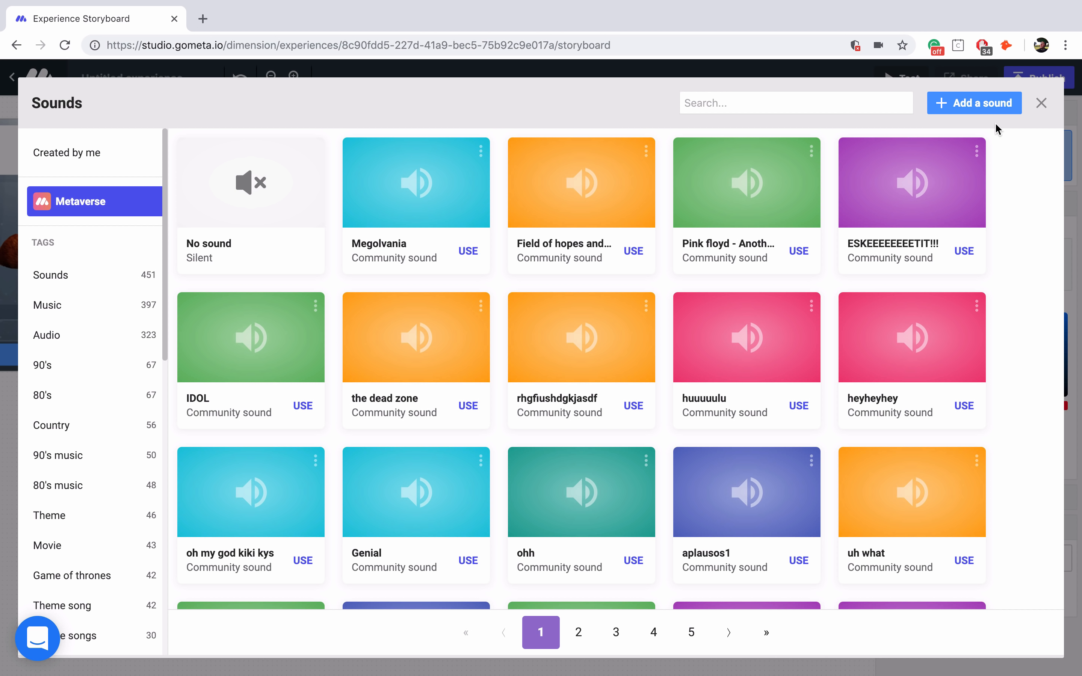
click(978, 113)
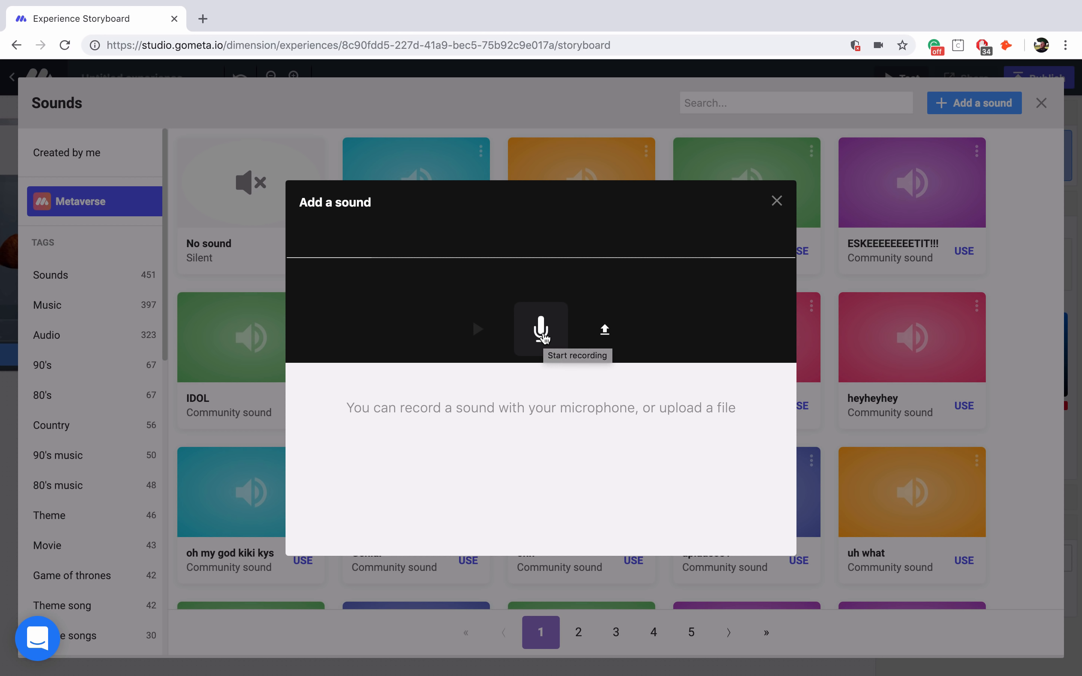
click(541, 331)
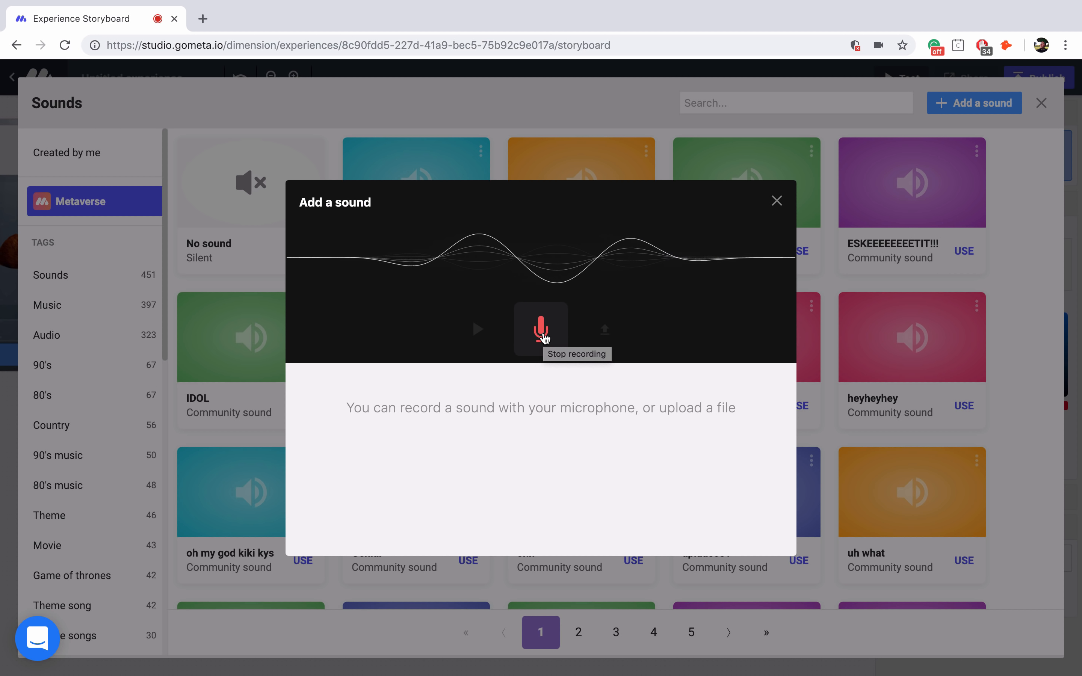
click(542, 333)
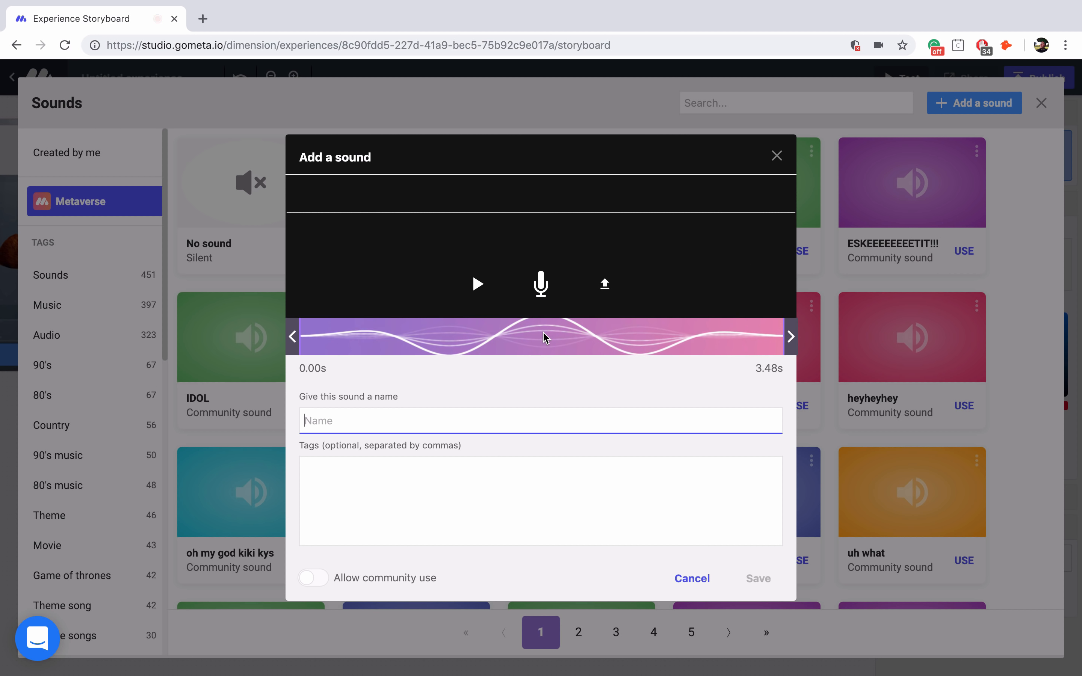
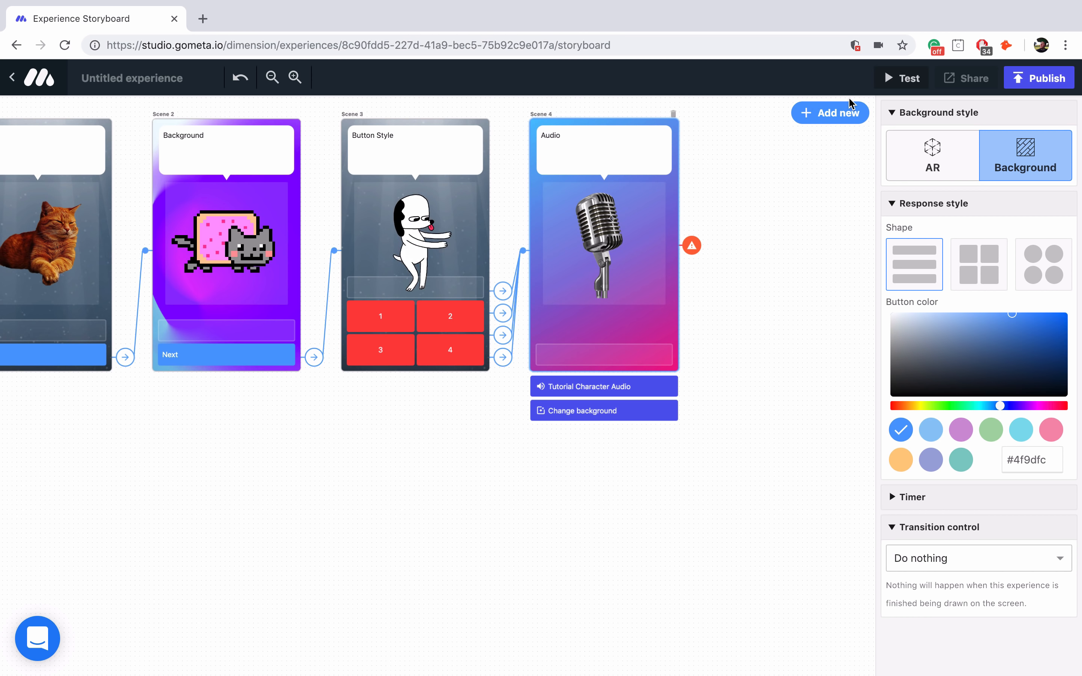
- Add a new Scene 5 with an AR camera background
click(821, 112)
click(309, 282)
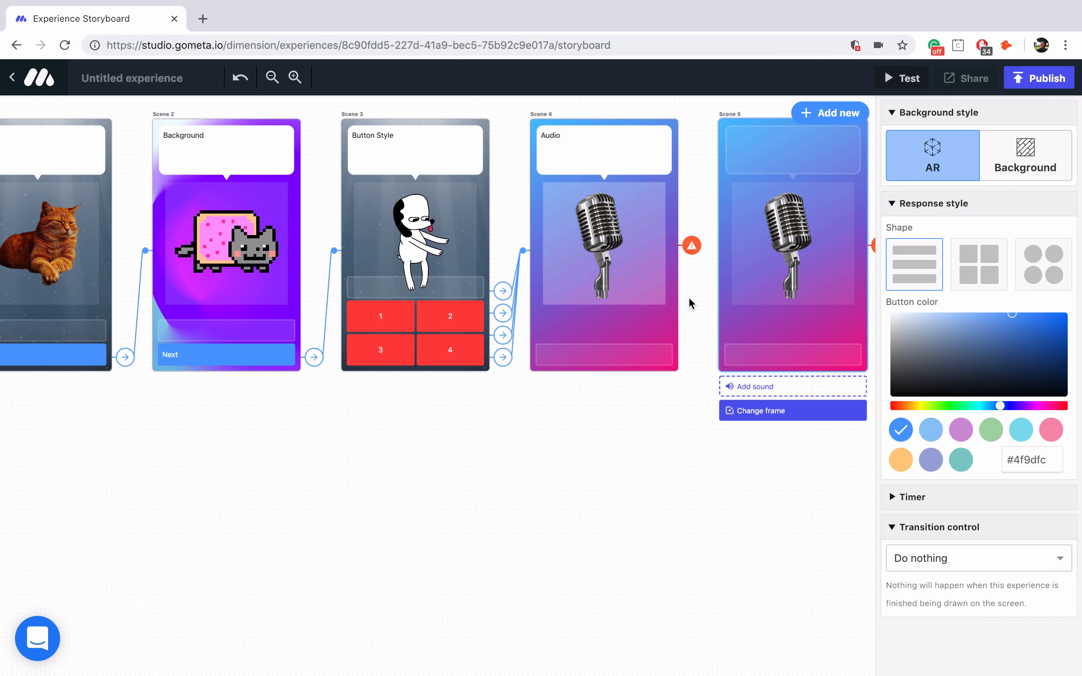
scroll(691, 304, right, 3)
click(906, 166)
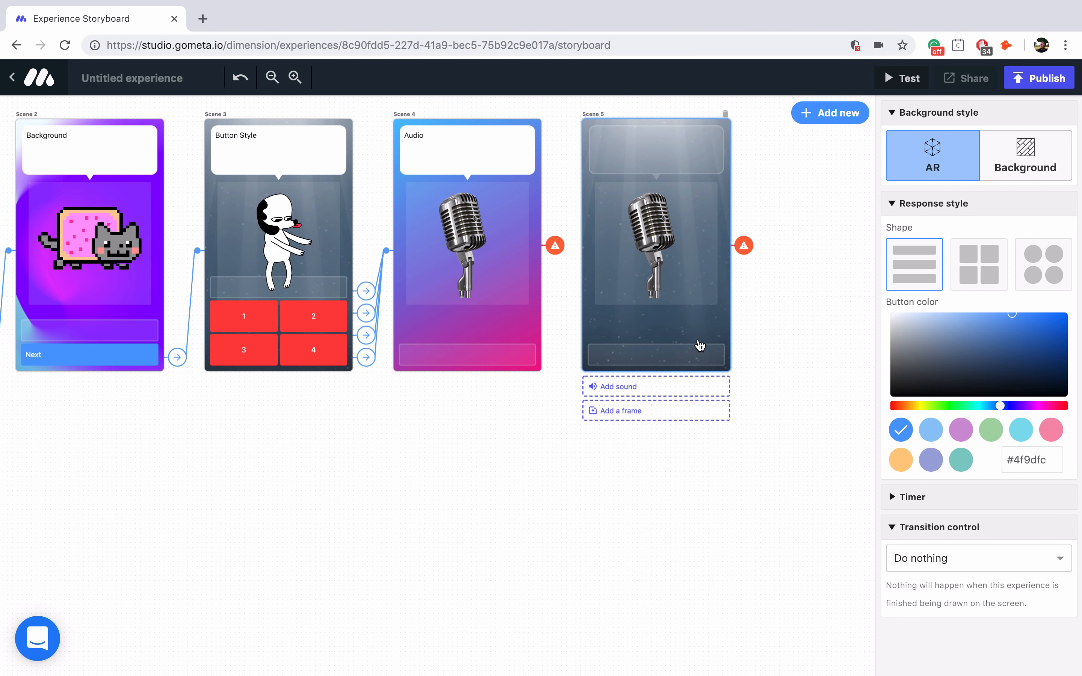
- Replace Scene 5's image with the pixel clock from a 'timer' search and title it Timers
click(692, 193)
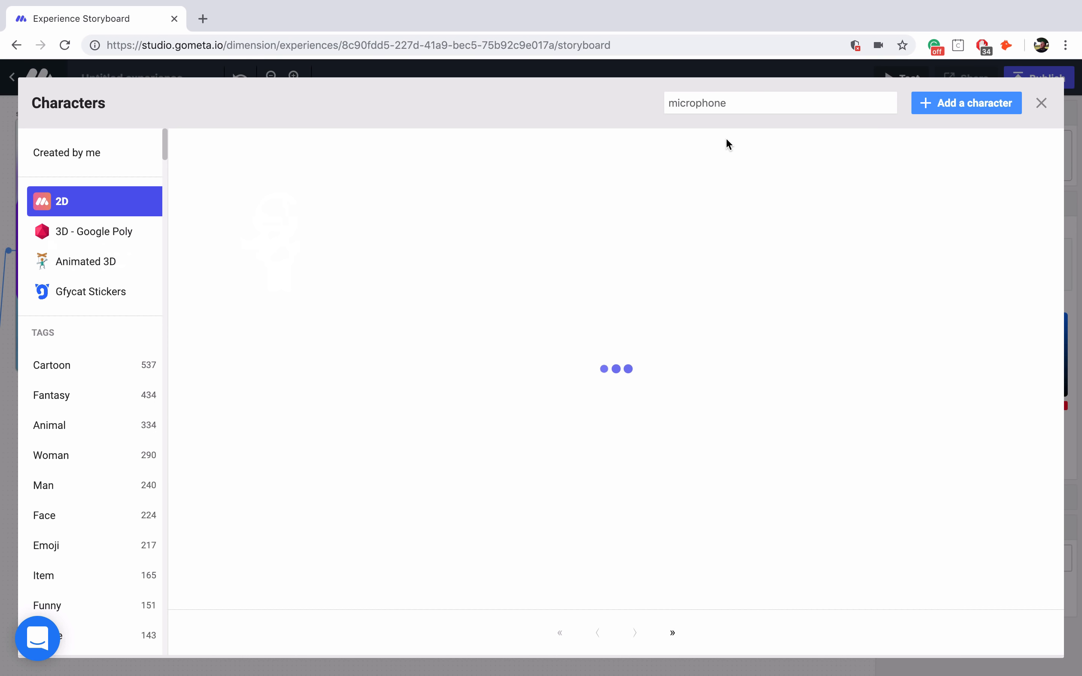
double_click(738, 102)
text(timer)
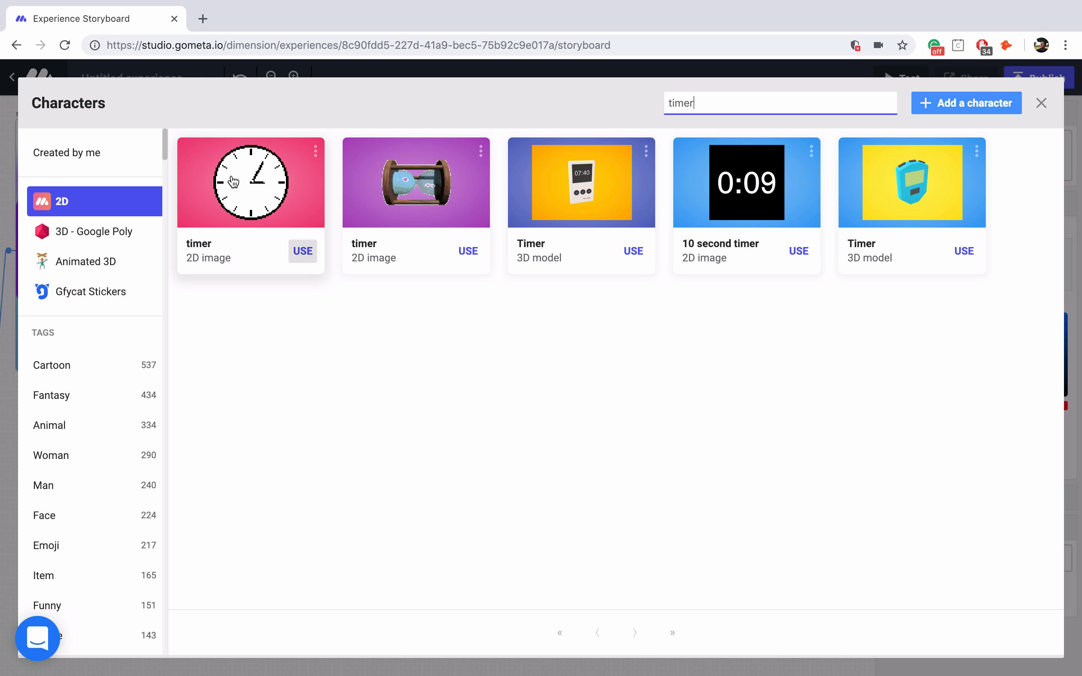
click(302, 251)
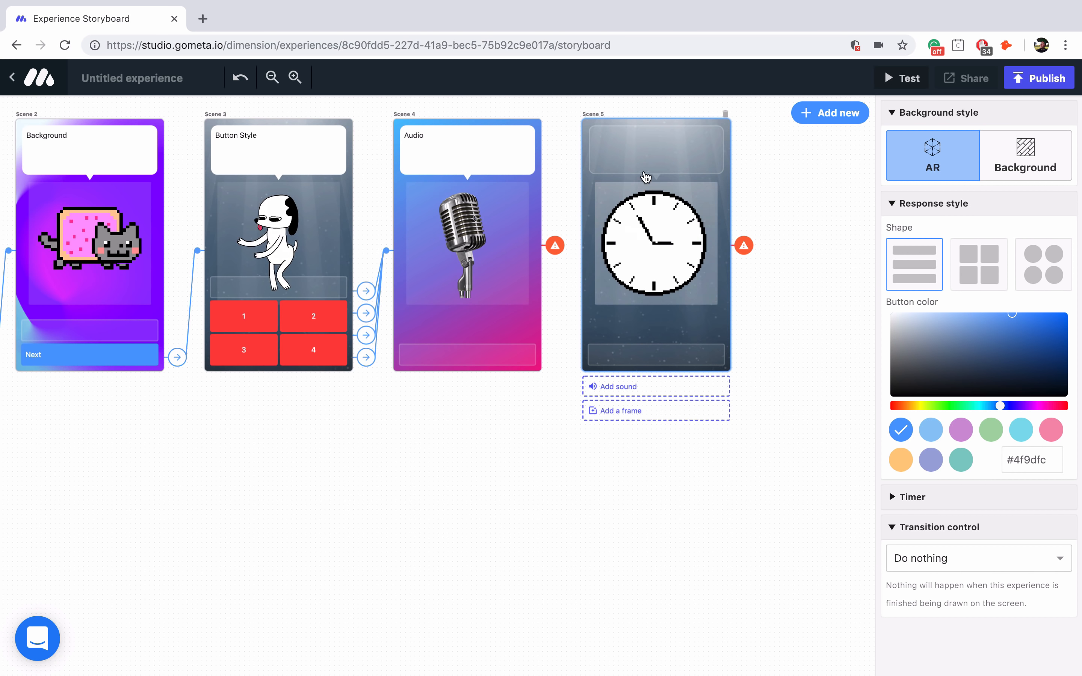
click(647, 154)
text(Timers)
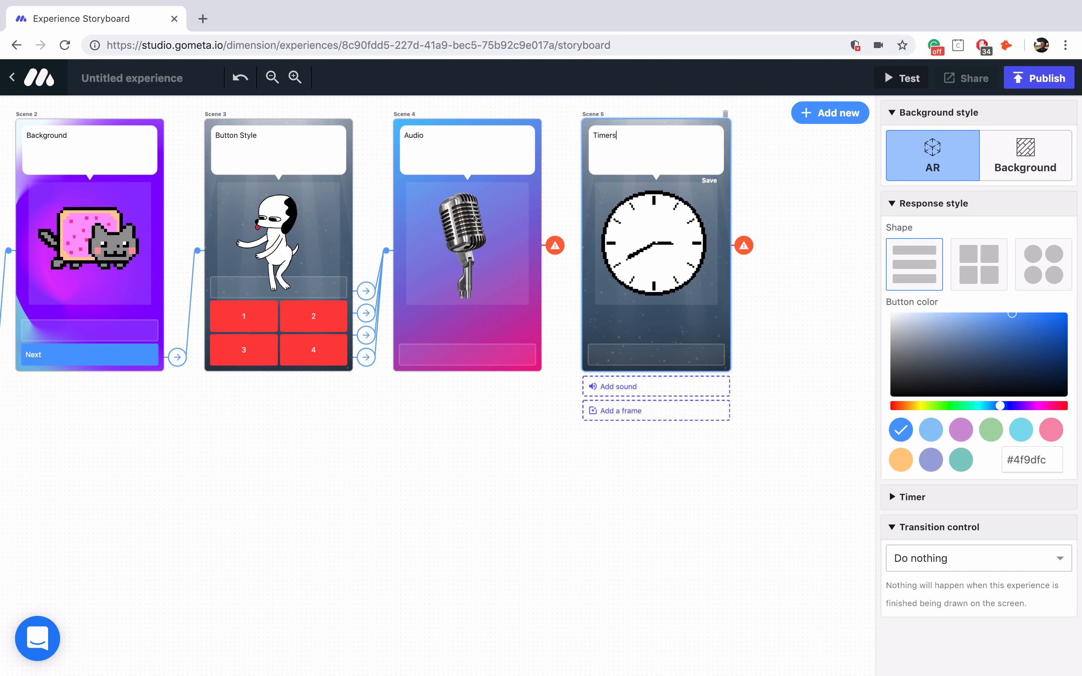
- Add a Next response to Scene 4 that leads to Scene 5
click(490, 355)
text(Next)
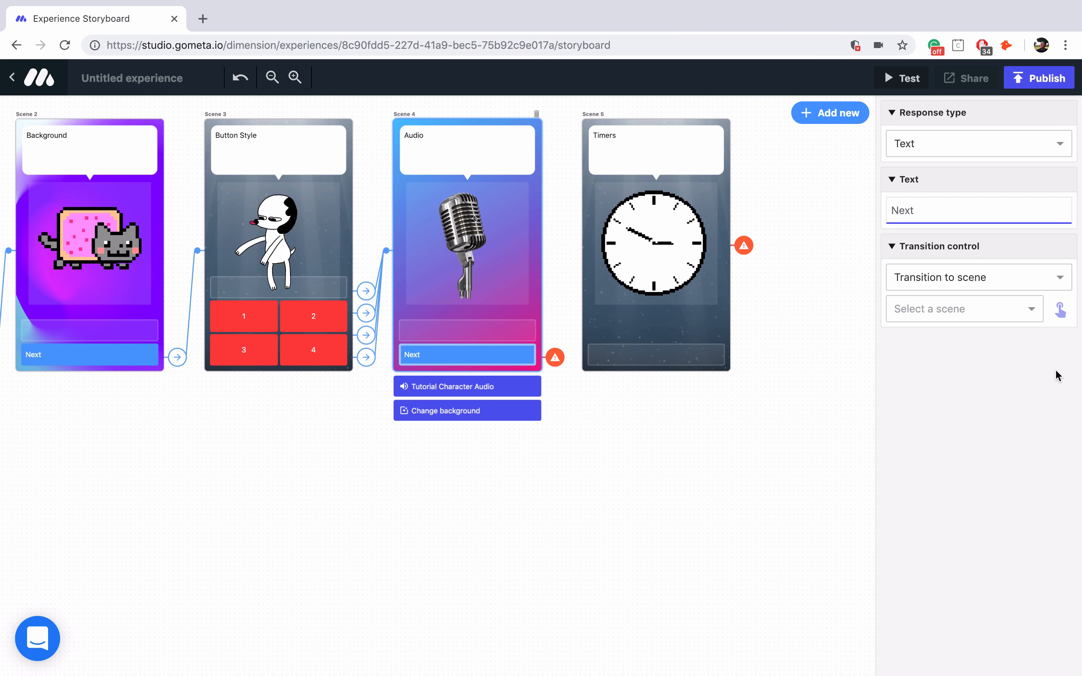
click(1060, 309)
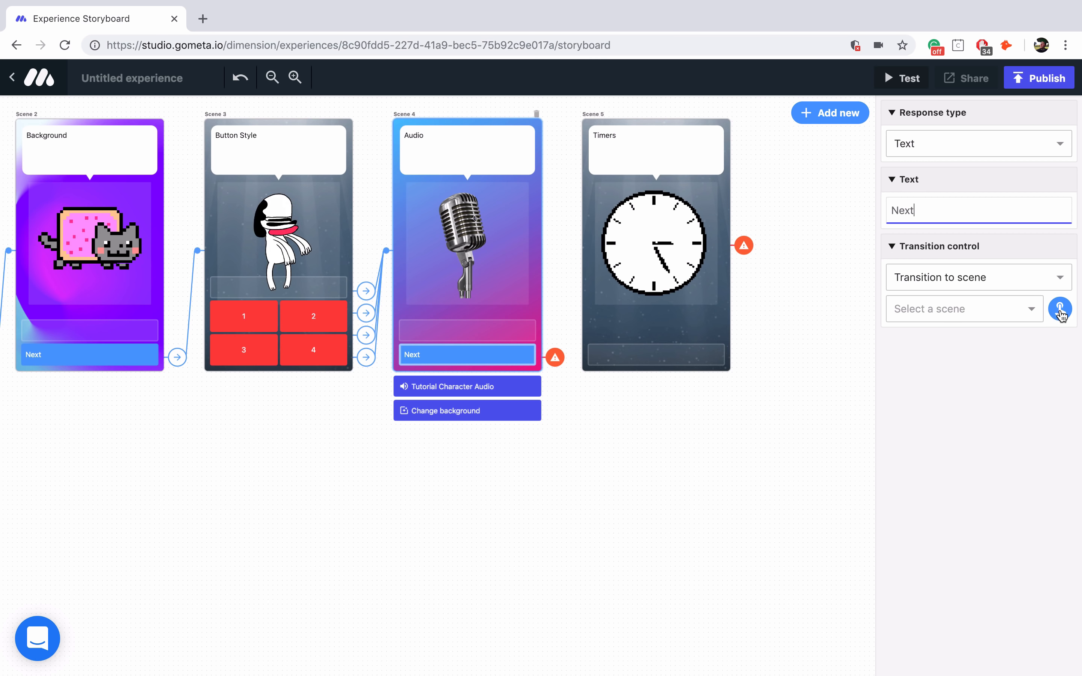
click(688, 298)
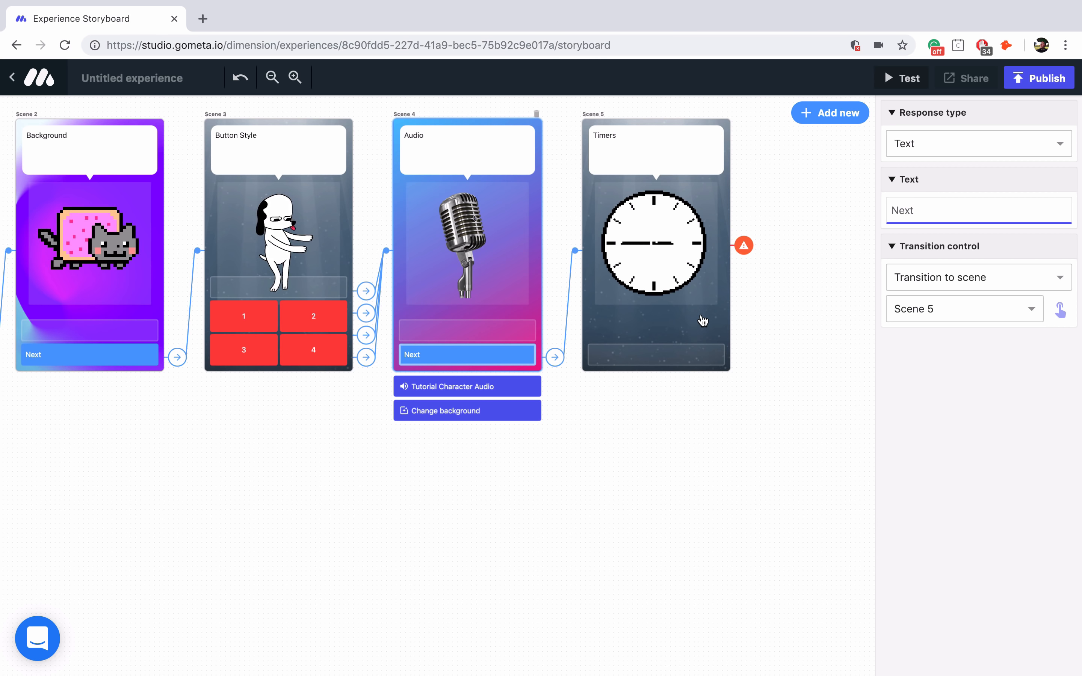
click(703, 320)
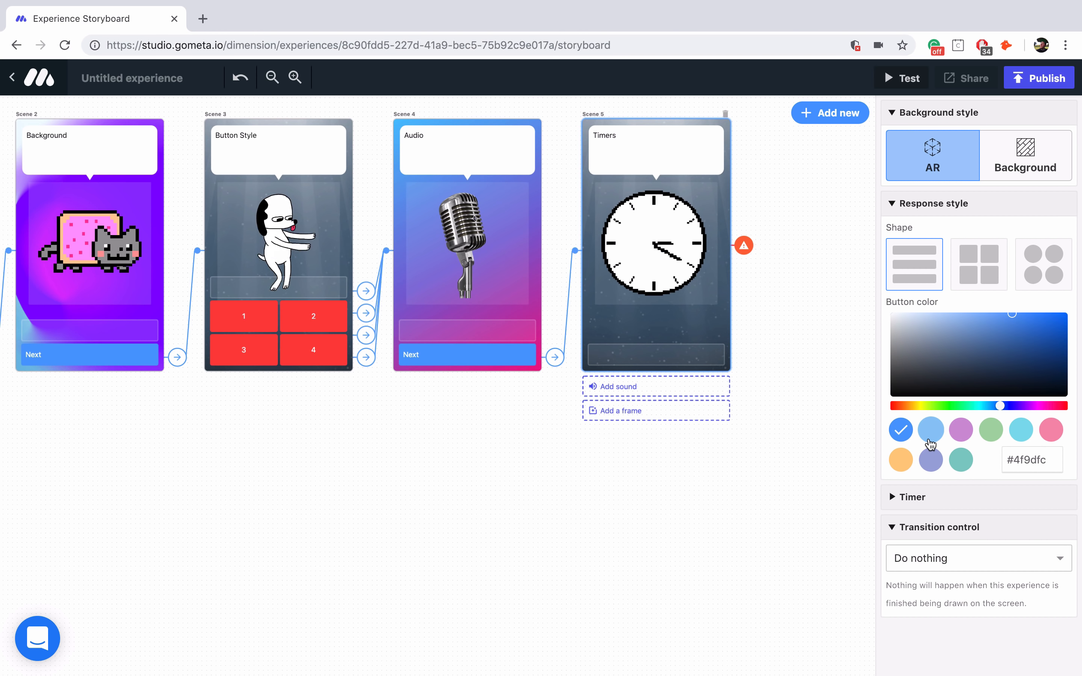
- Make Scene 5 auto-transition after a 7-second delay, forcing users to wait for the timer
click(927, 503)
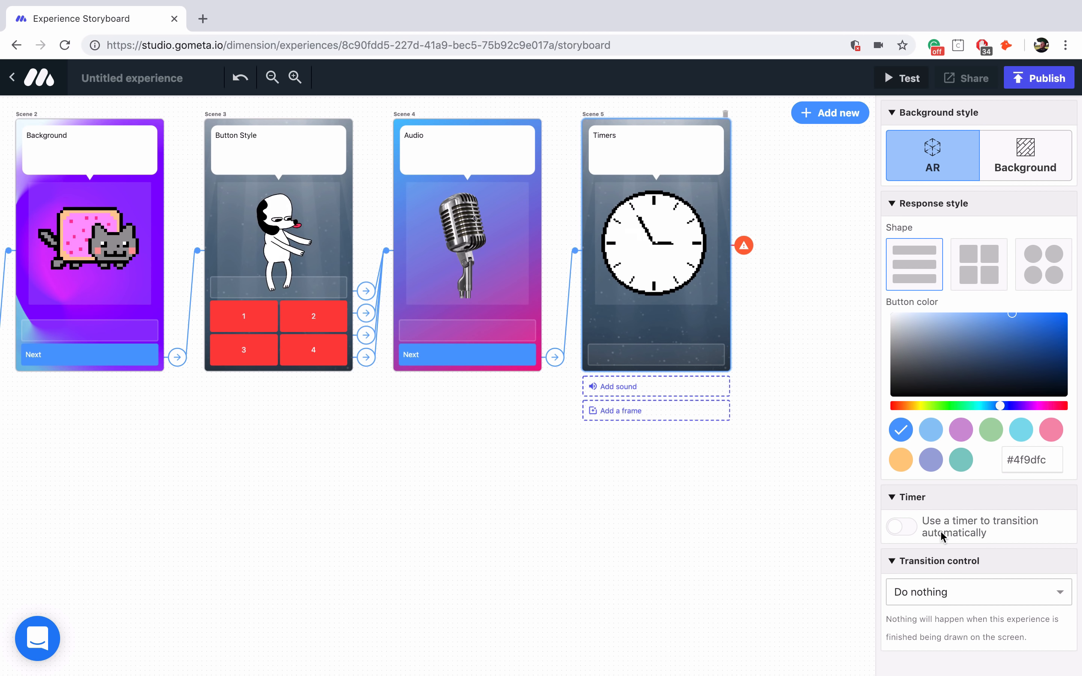
click(901, 530)
scroll(934, 499, down, 3)
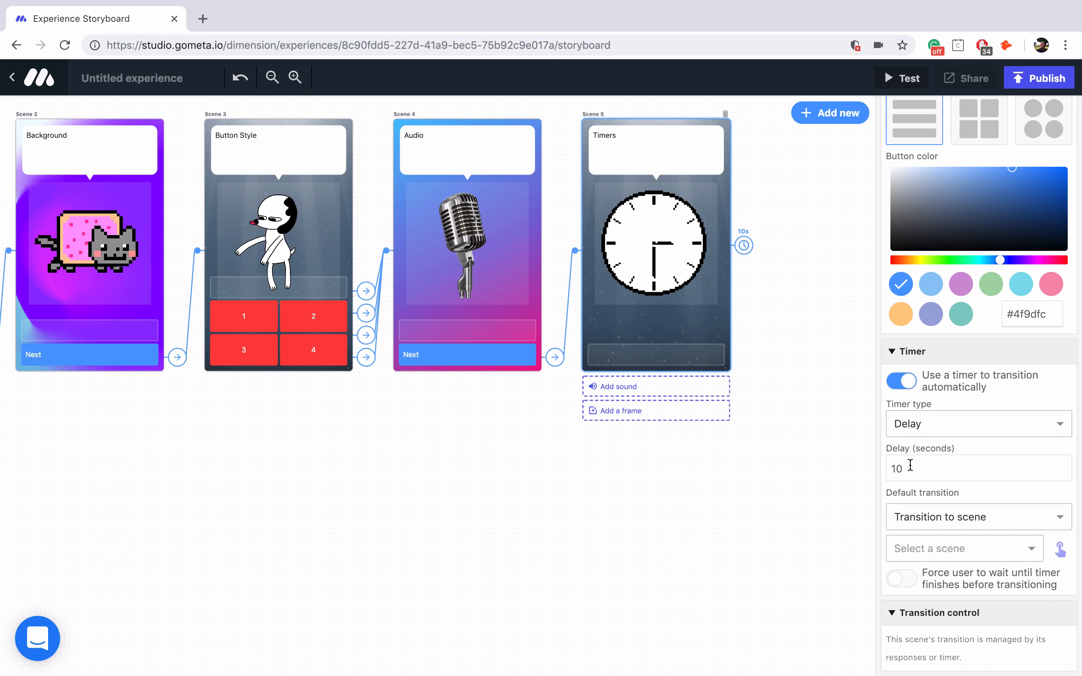
drag(911, 465, 888, 466)
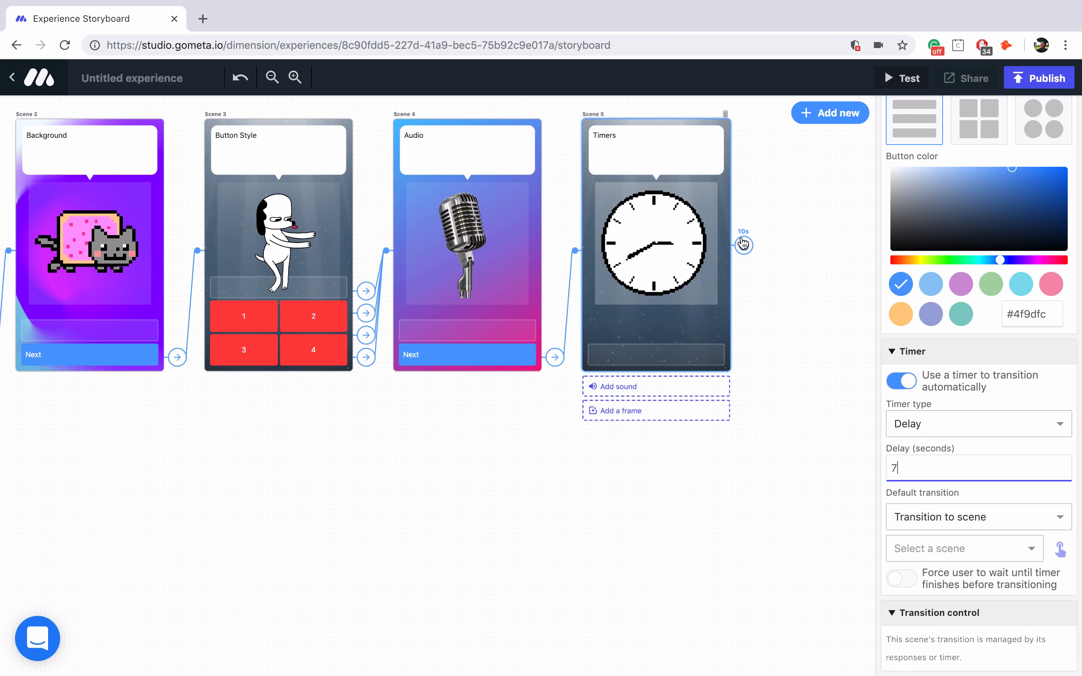
scroll(751, 282, right, 2)
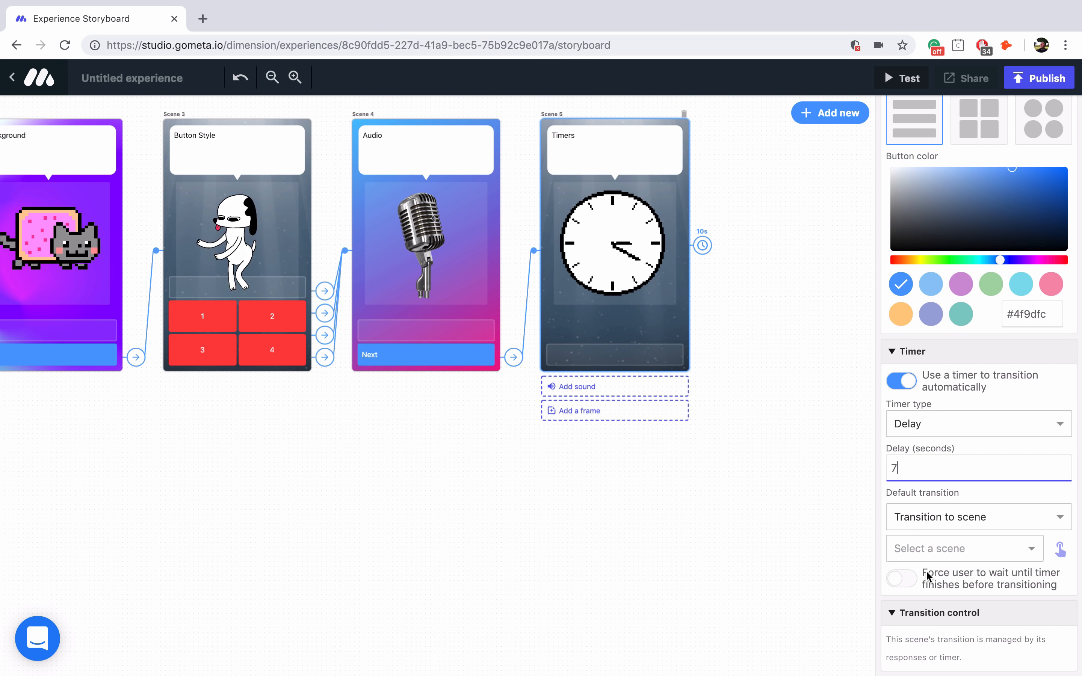
click(908, 578)
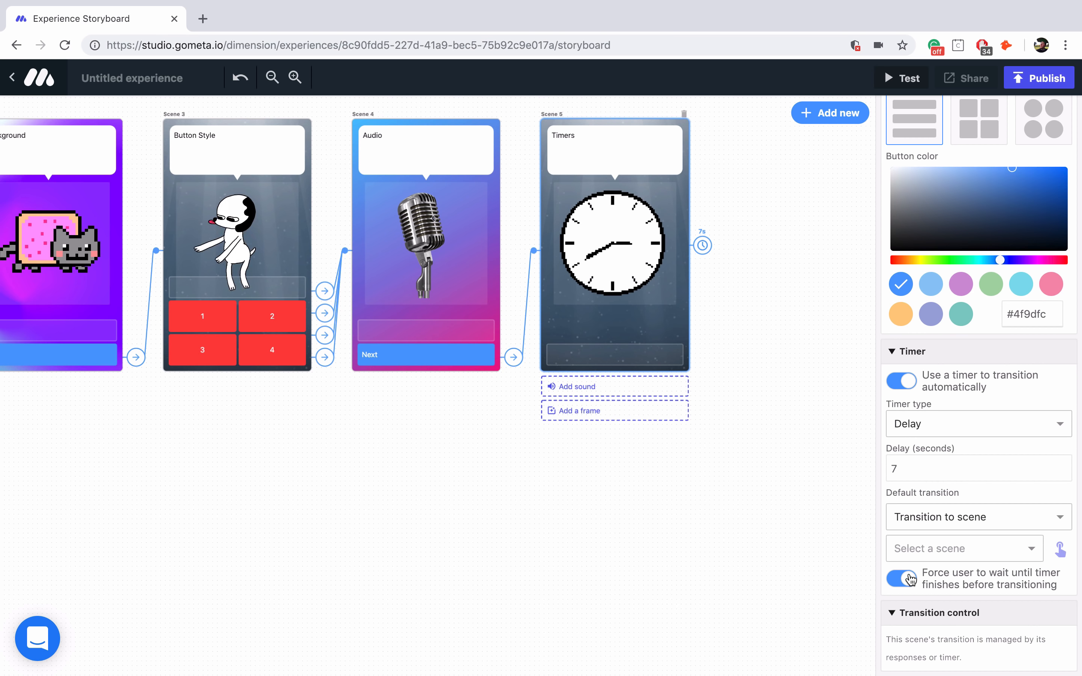
- Add a character Scene 6 and point Scene 5's timer transition to it
click(814, 114)
click(273, 314)
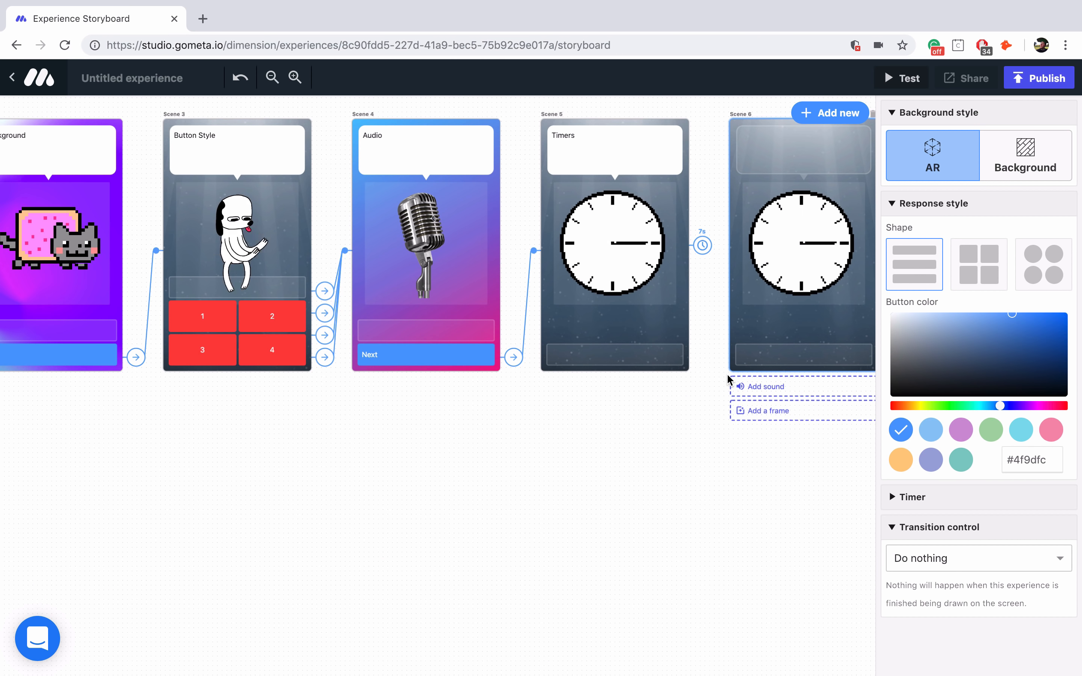
click(571, 328)
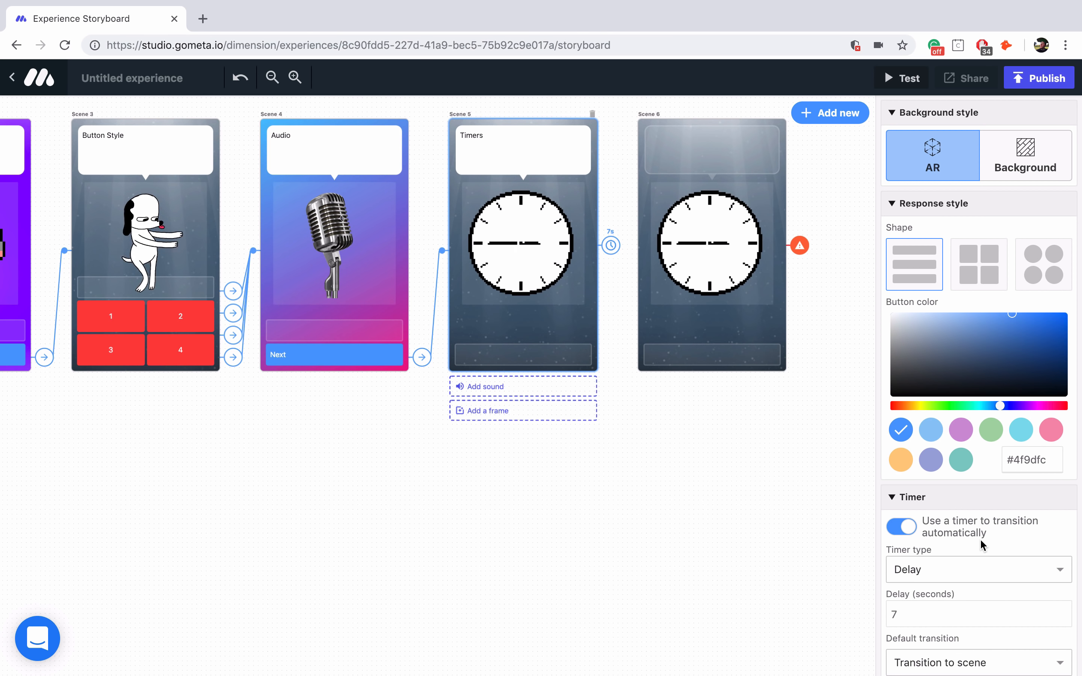
scroll(981, 543, down, 3)
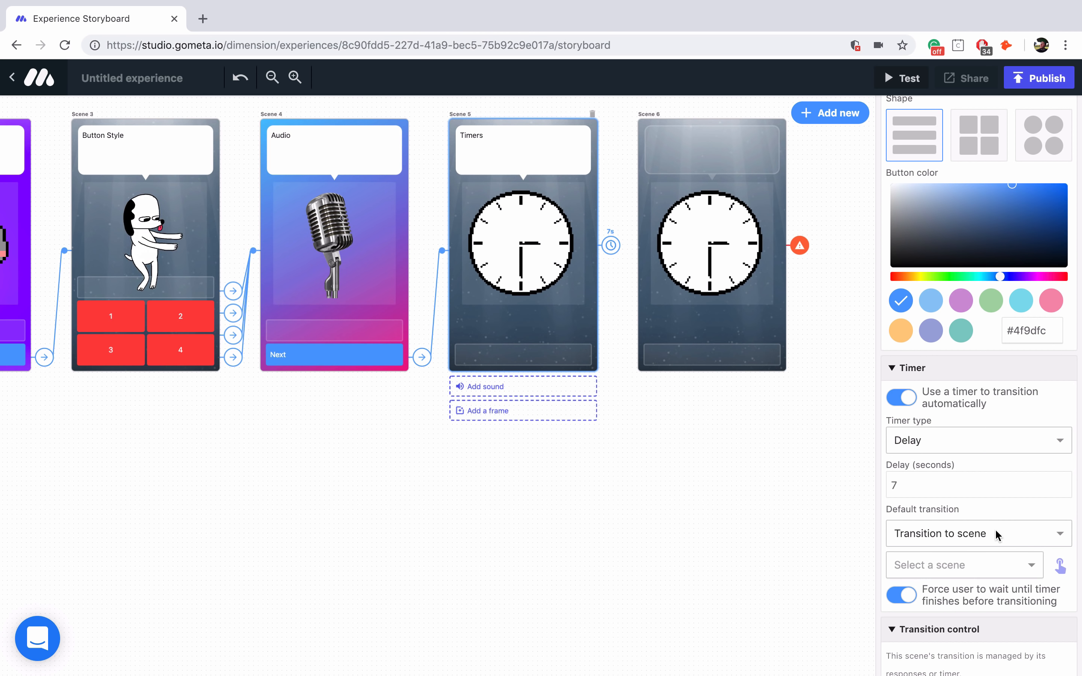
click(1060, 565)
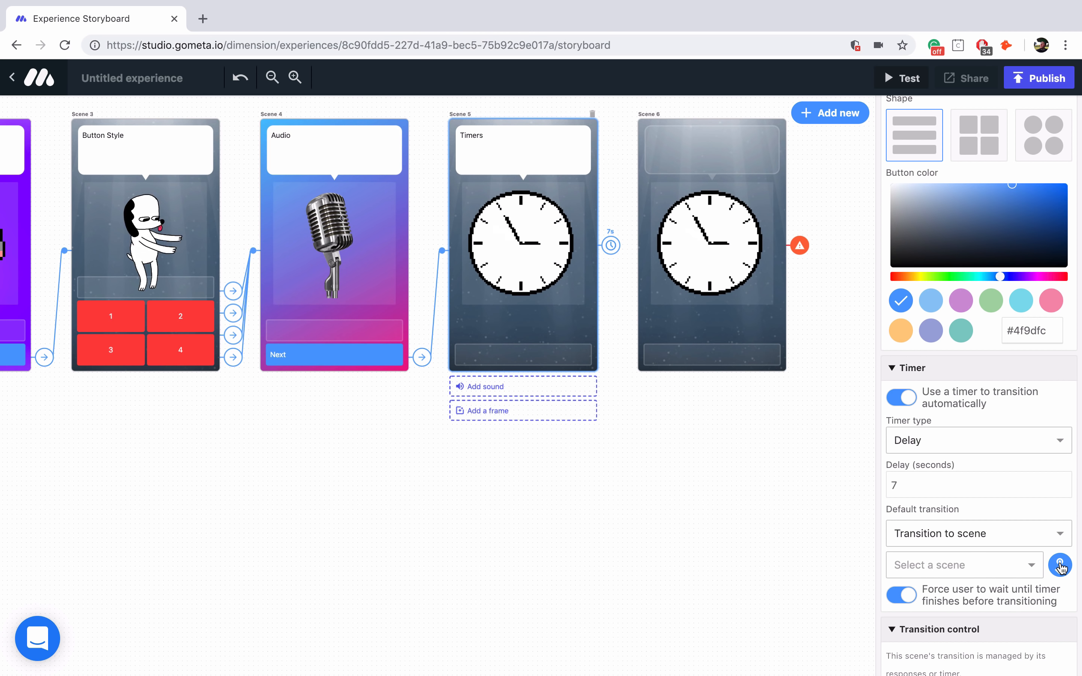
click(762, 330)
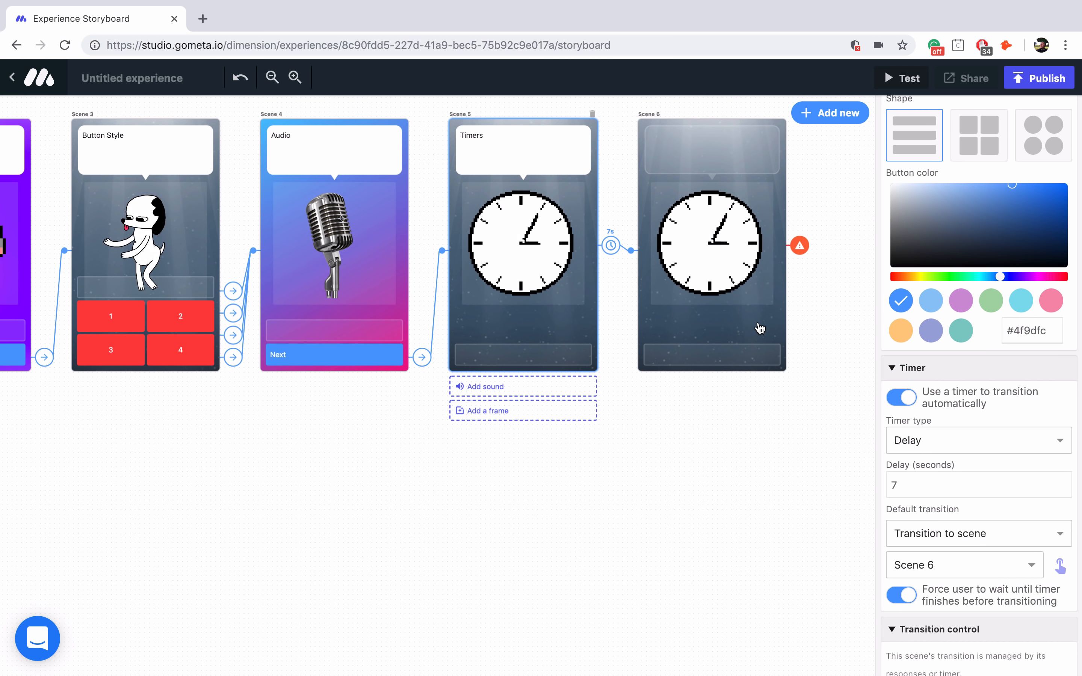
- Replace Scene 6's image with the Little Fox model from the 3D - Google Poly library
click(760, 329)
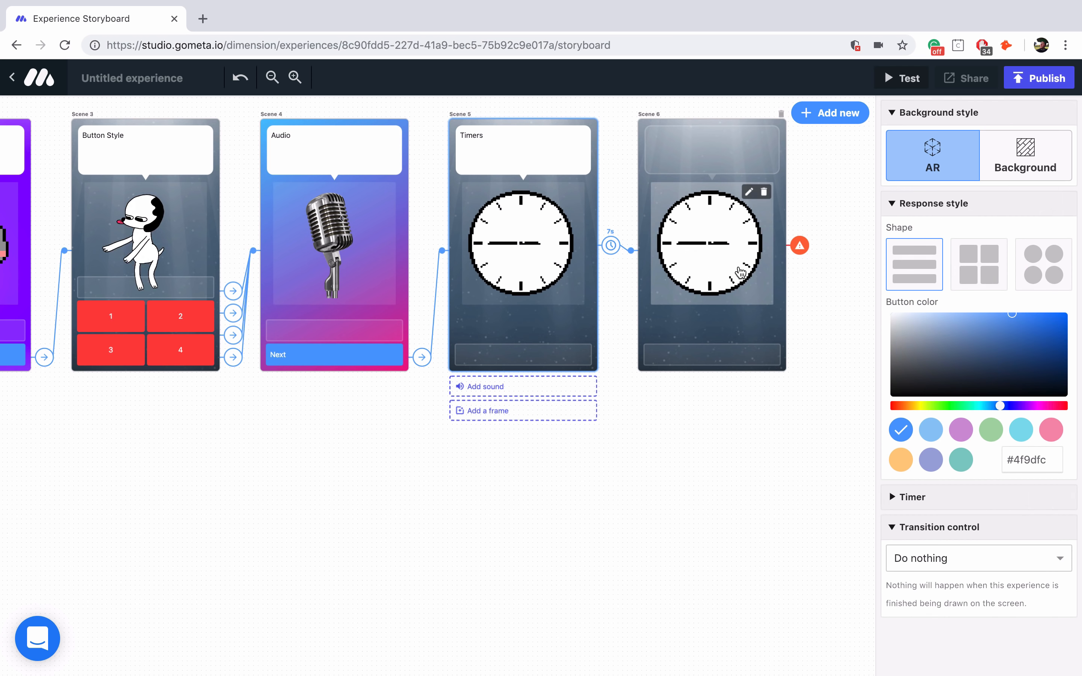
click(758, 192)
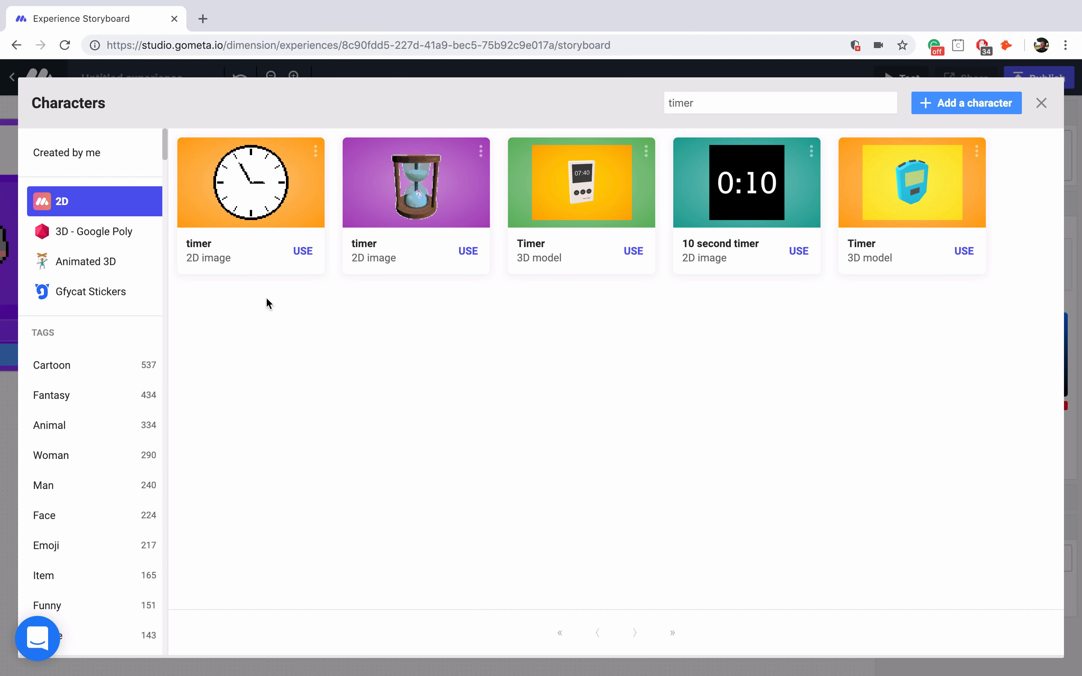
click(96, 231)
double_click(692, 103)
key(BackSpace)
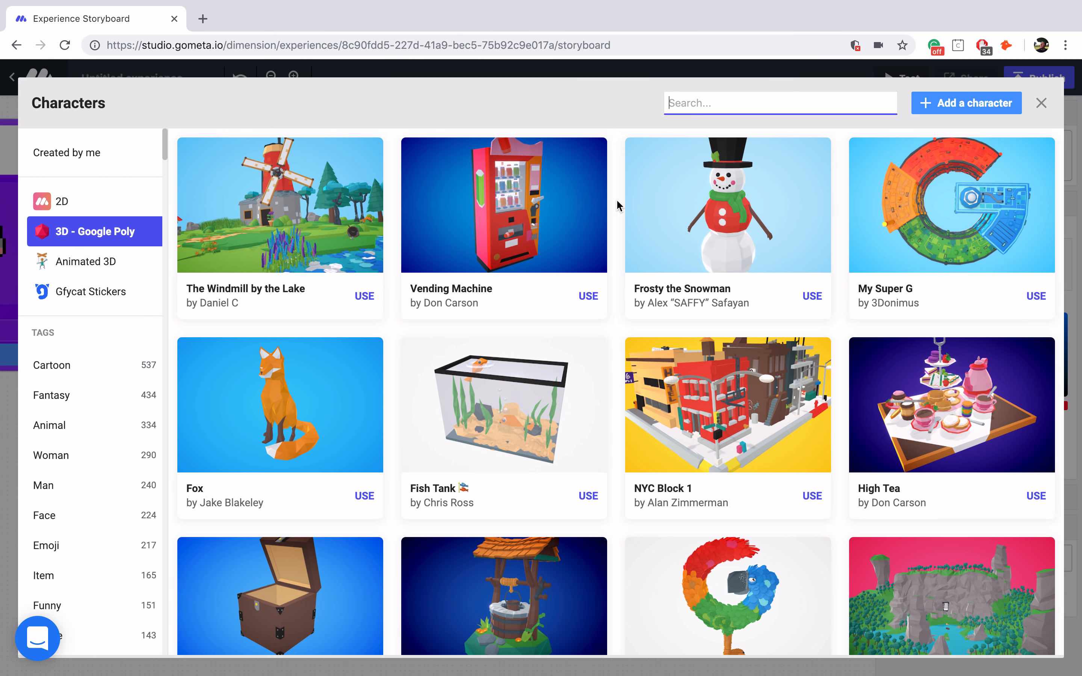
scroll(599, 274, down, 5)
scroll(599, 274, down, 20)
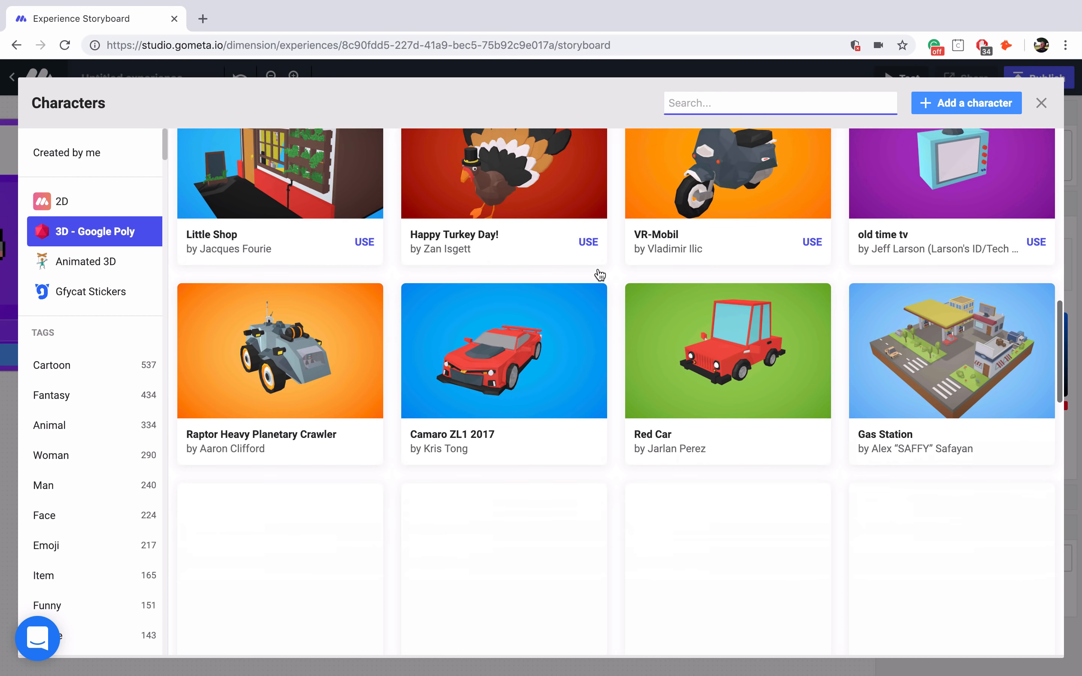
scroll(599, 274, down, 5)
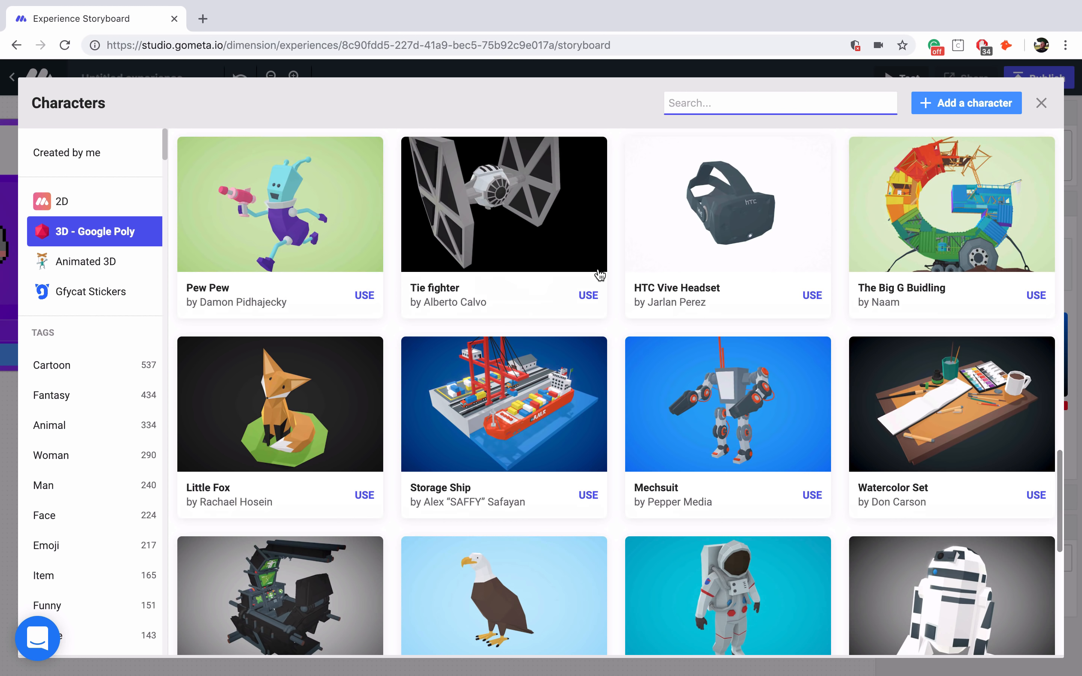
click(365, 256)
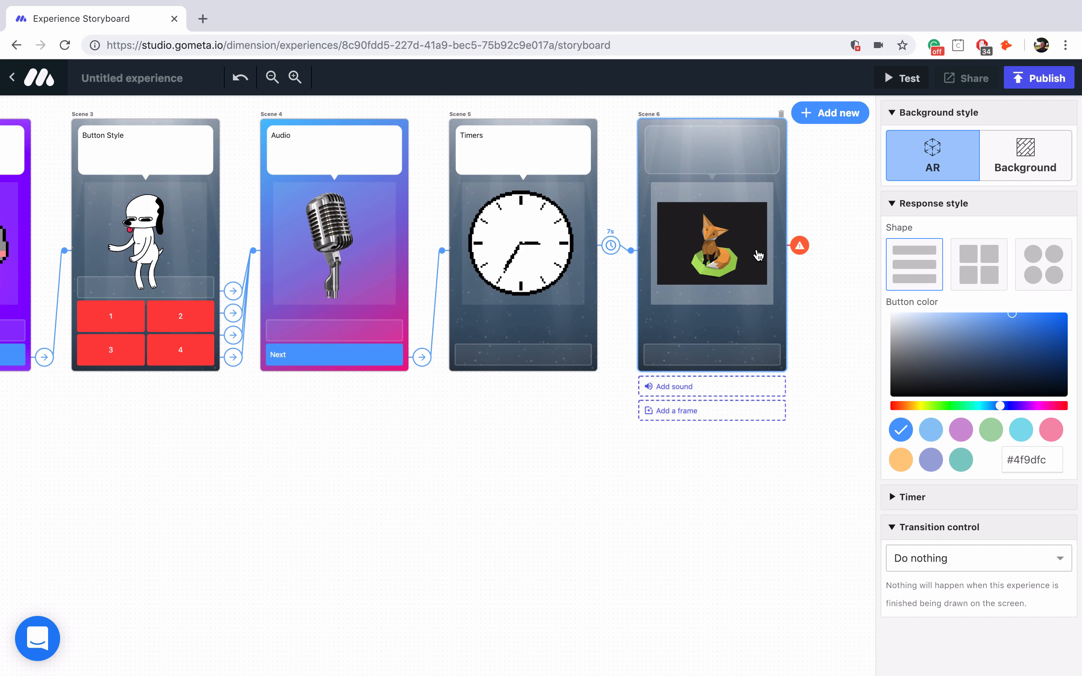
- Set Scene 6's bubble to '3D' and add an End Experience button that ends the experience
click(699, 145)
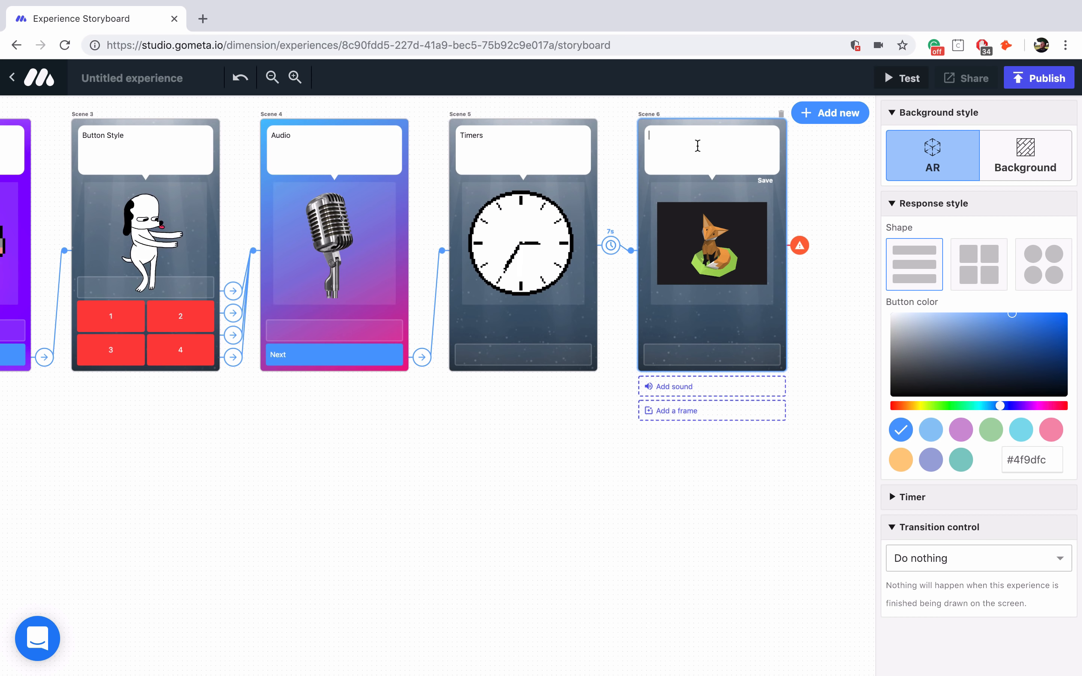
text(3D)
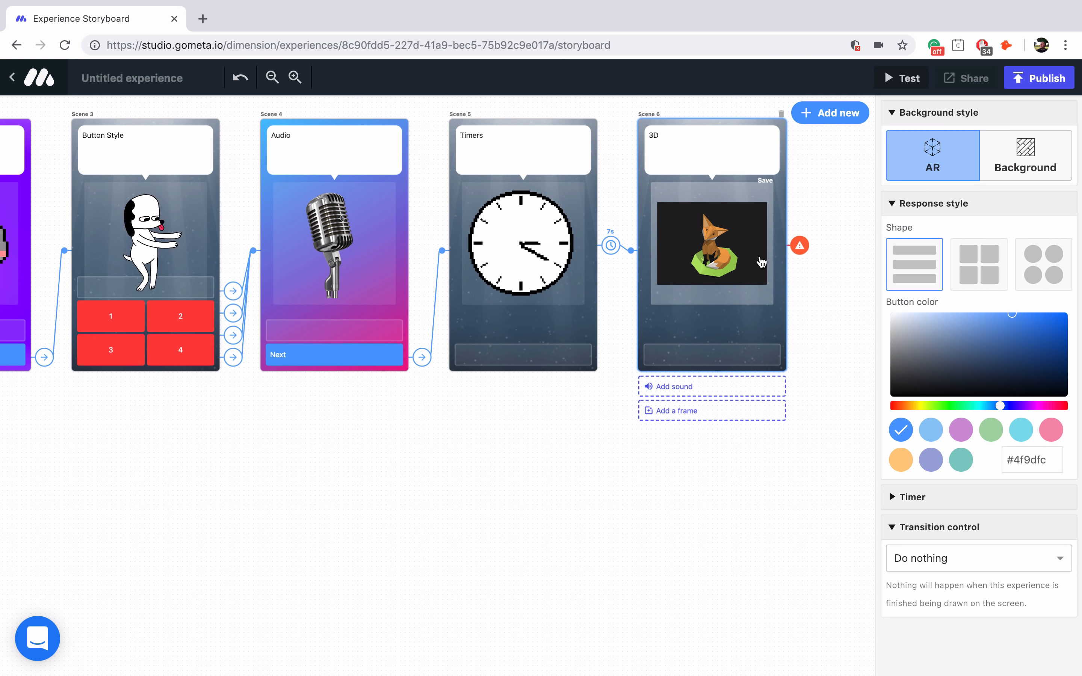
click(733, 356)
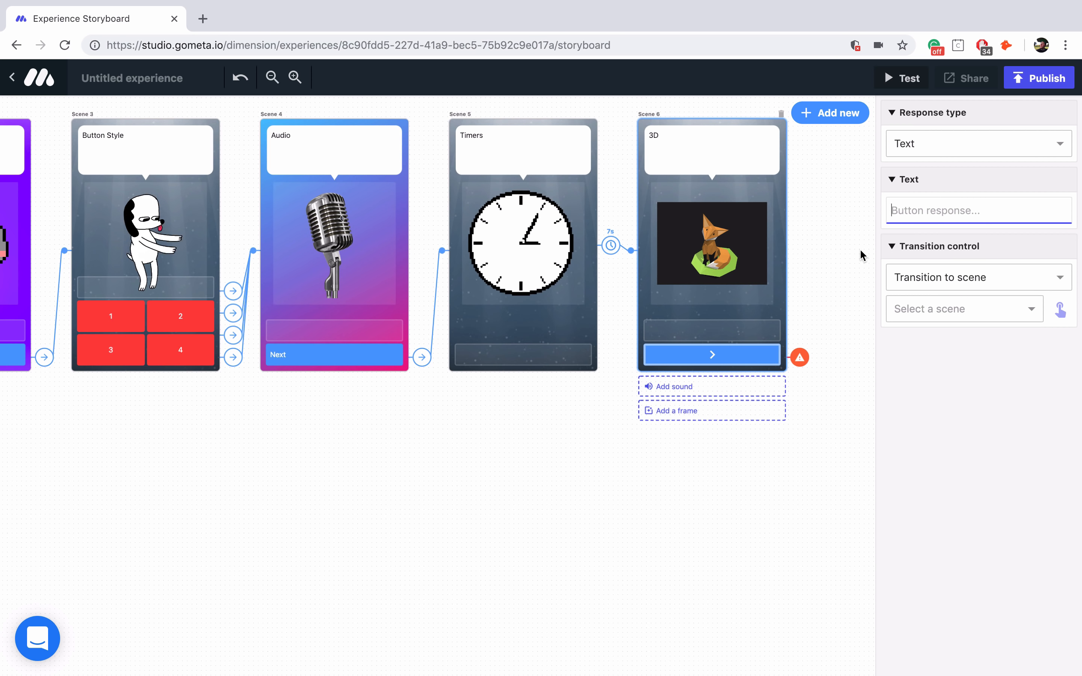
text(End Experience)
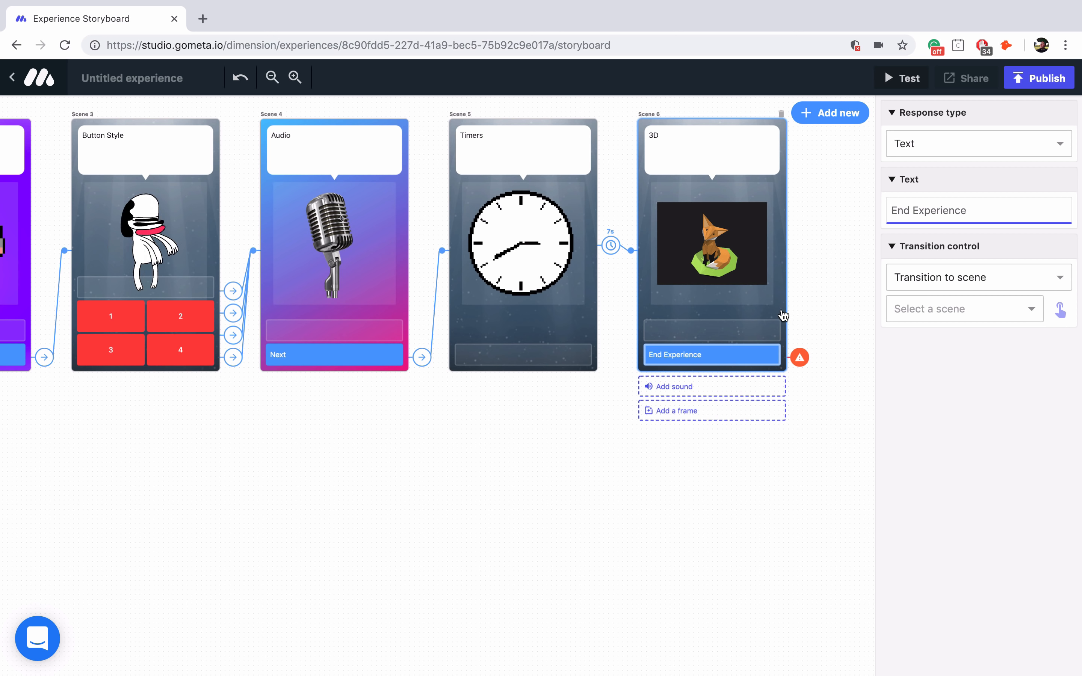
click(924, 276)
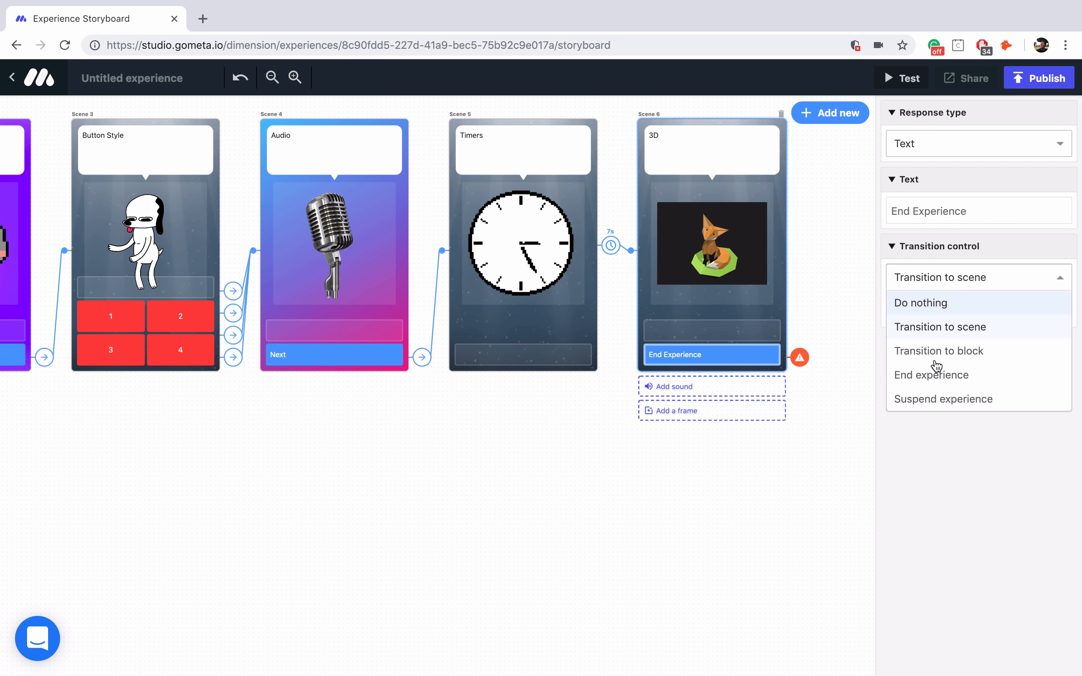
click(933, 375)
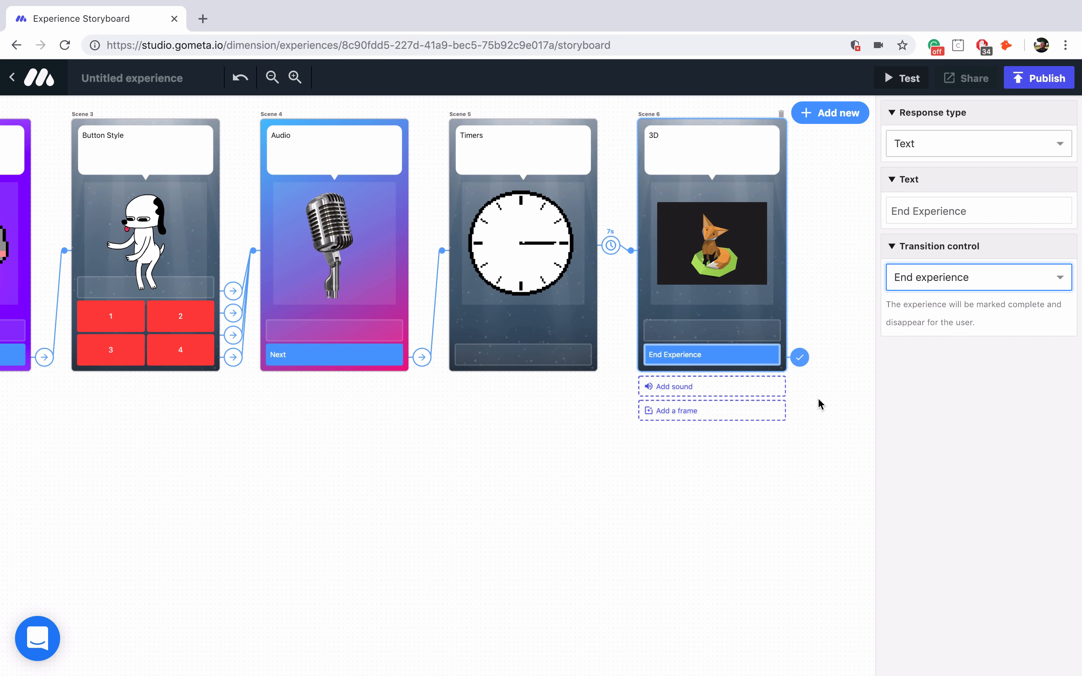
click(272, 77)
scroll(296, 228, left, 4)
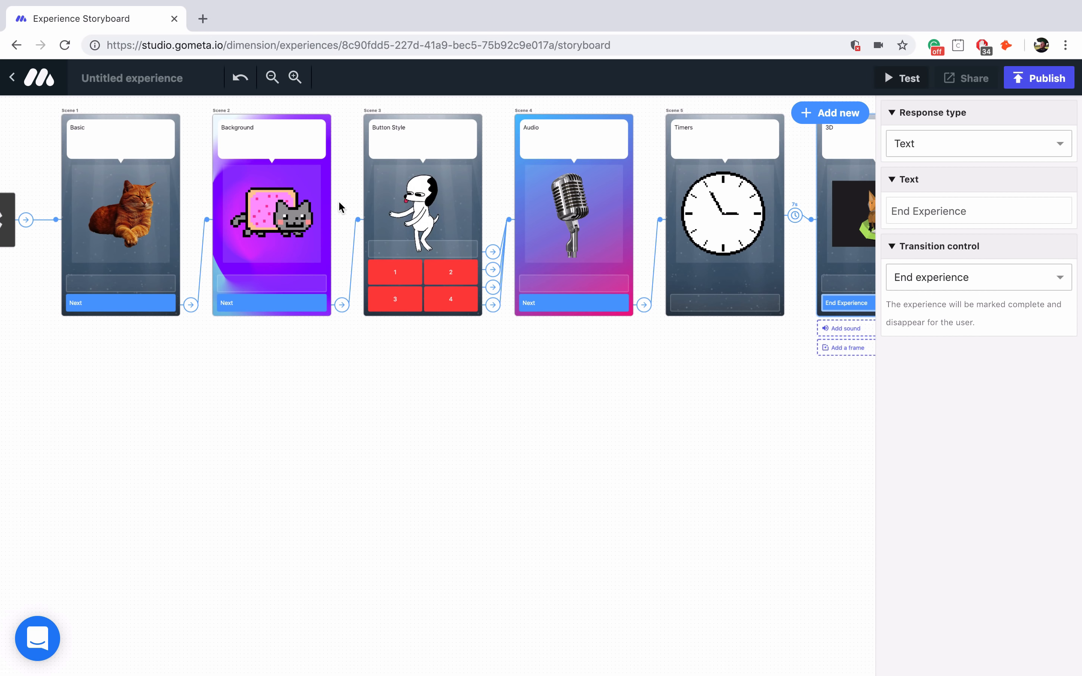
scroll(338, 202, right, 4)
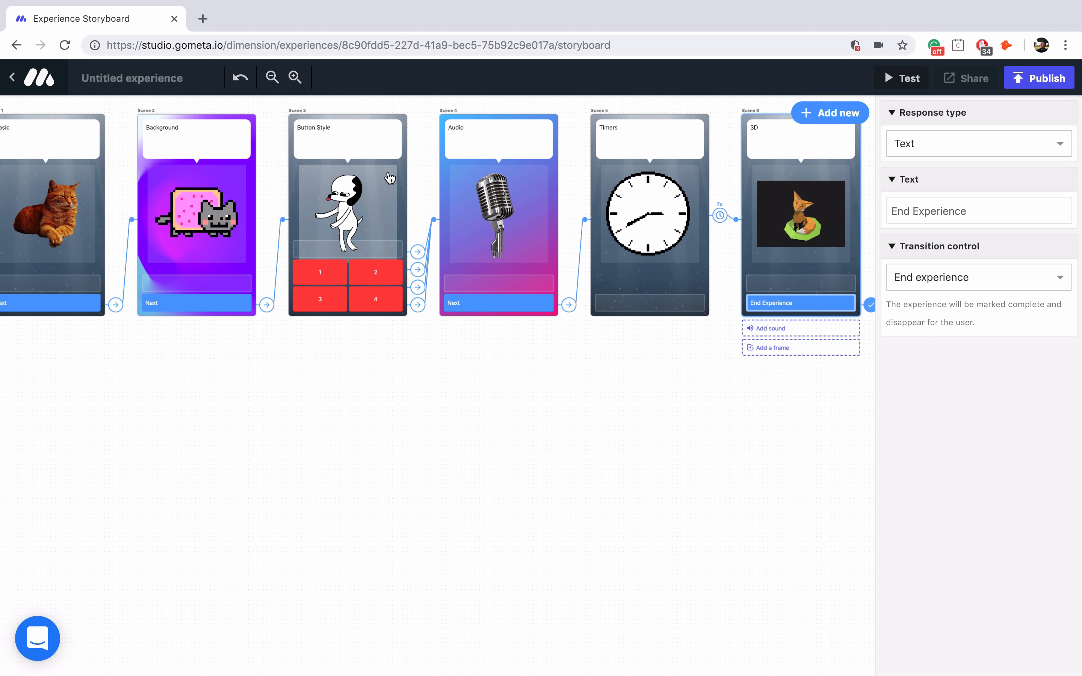
click(402, 204)
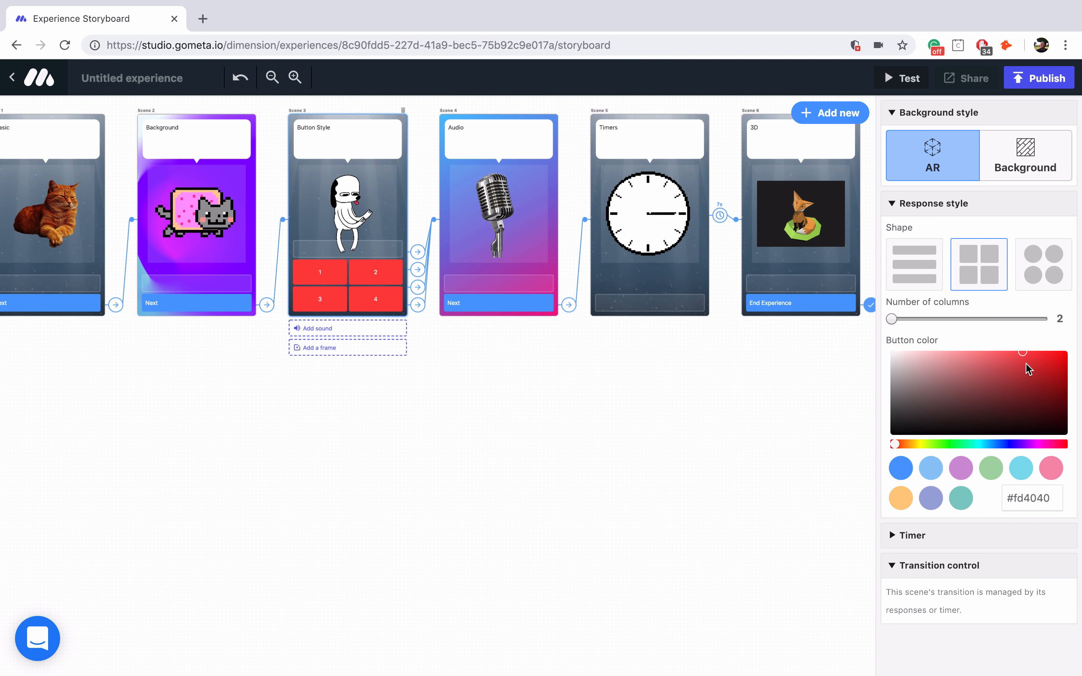
click(553, 225)
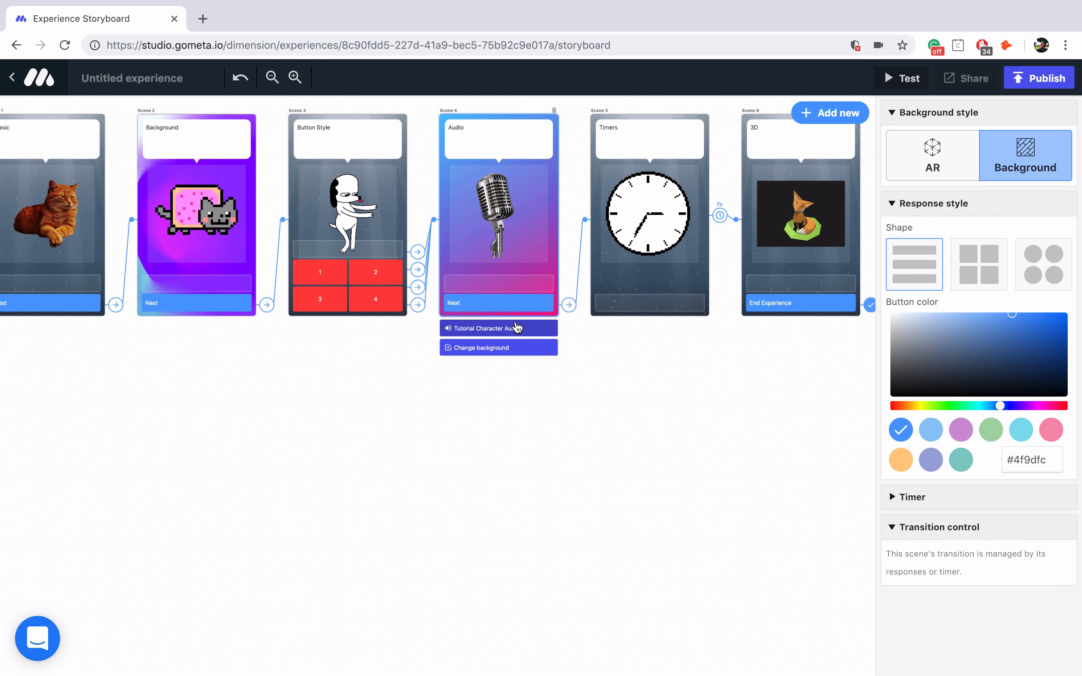
click(670, 283)
scroll(669, 280, right, 5)
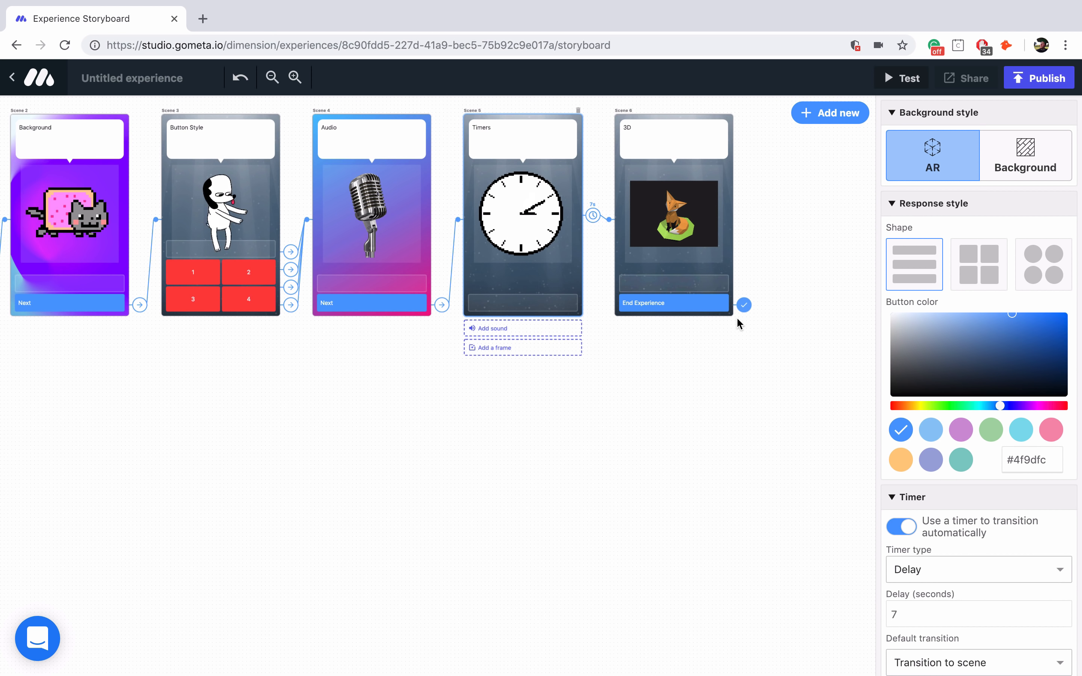
scroll(918, 425, down, 5)
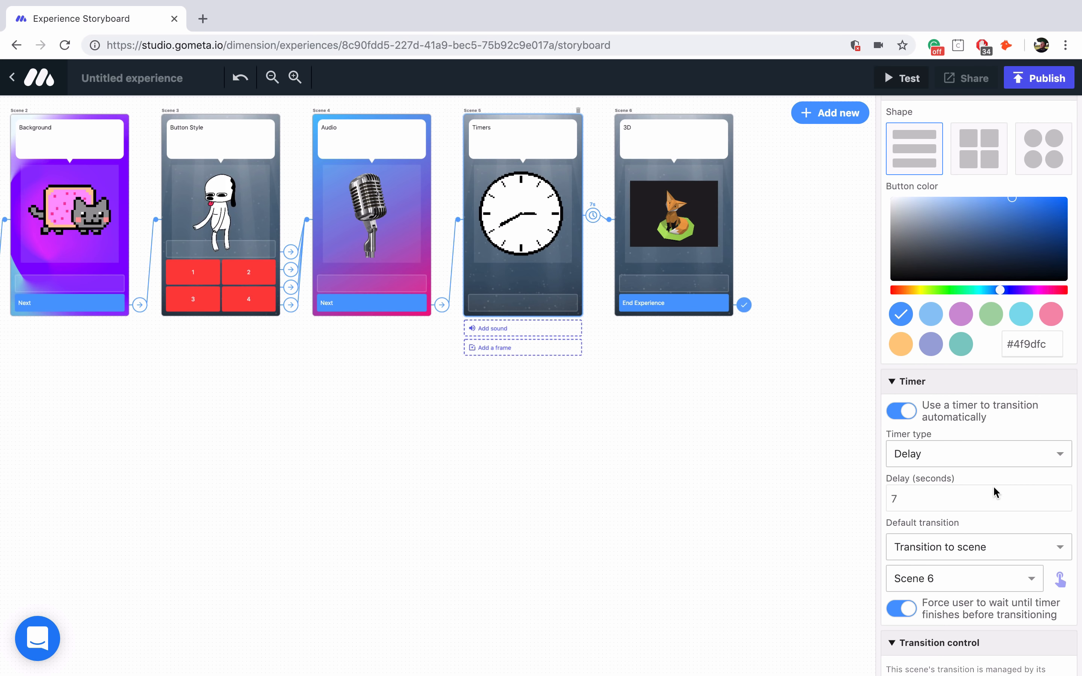
click(732, 226)
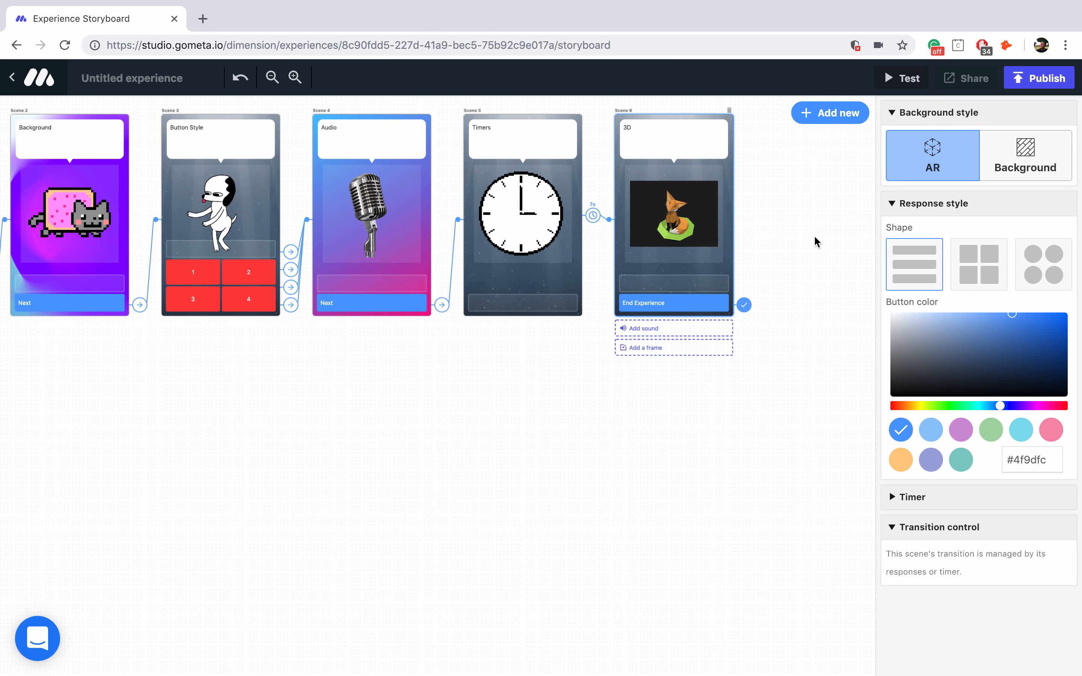
- Publish the experience as 'Tutorial Character Scenes' and enlarge the share dialog with its QR code
click(1046, 78)
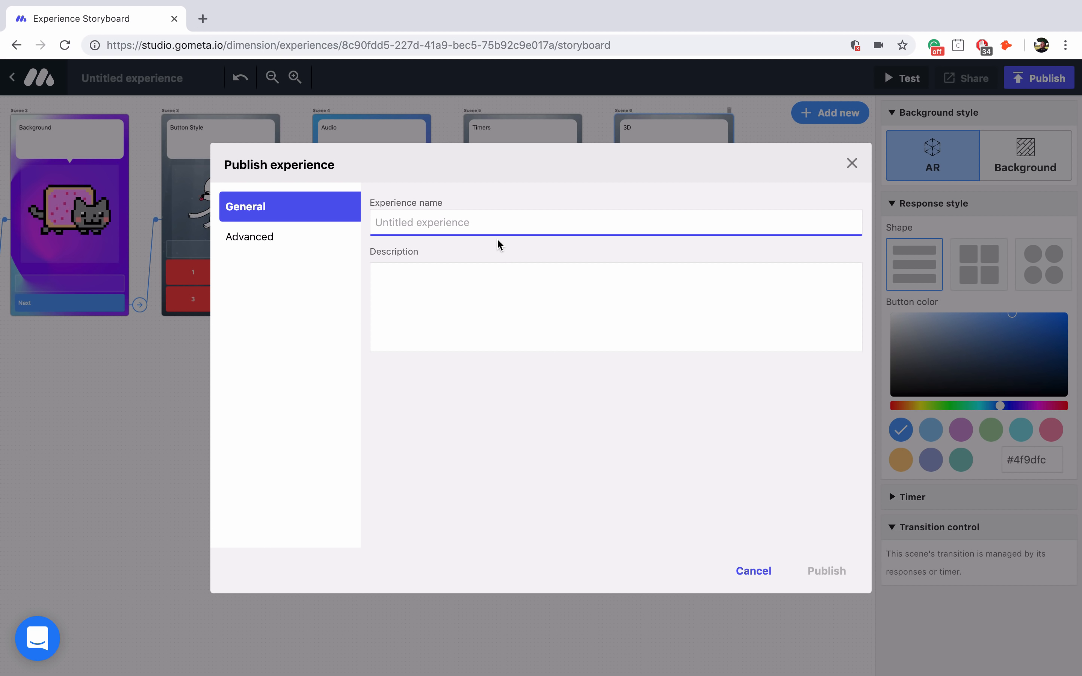
text(Tutorial Character Scenes)
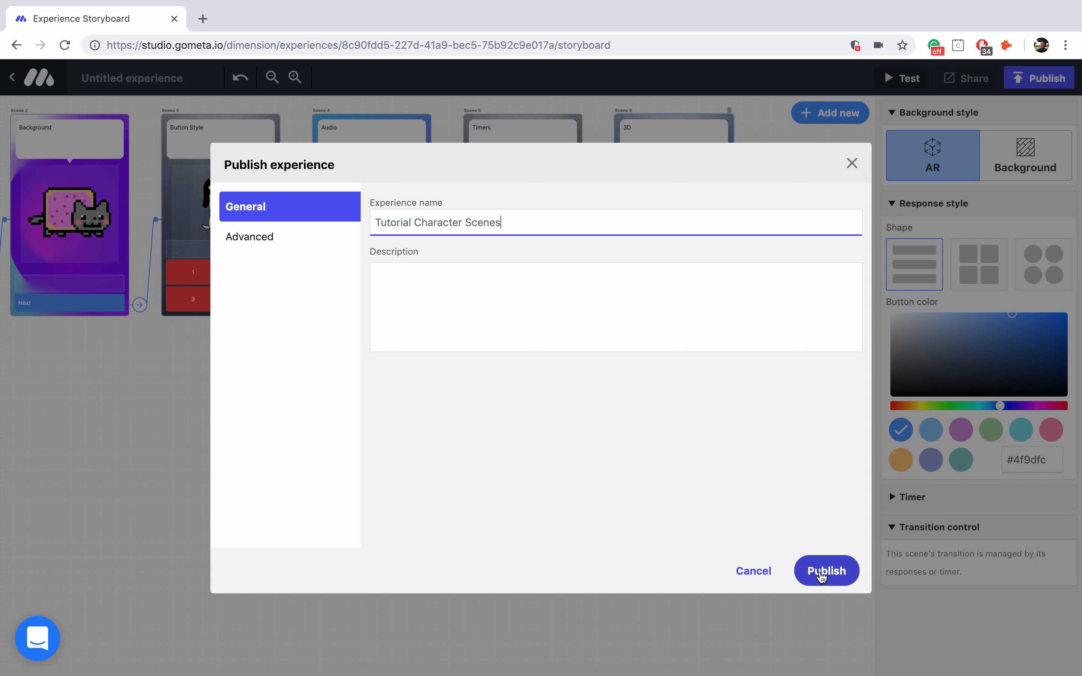
click(822, 573)
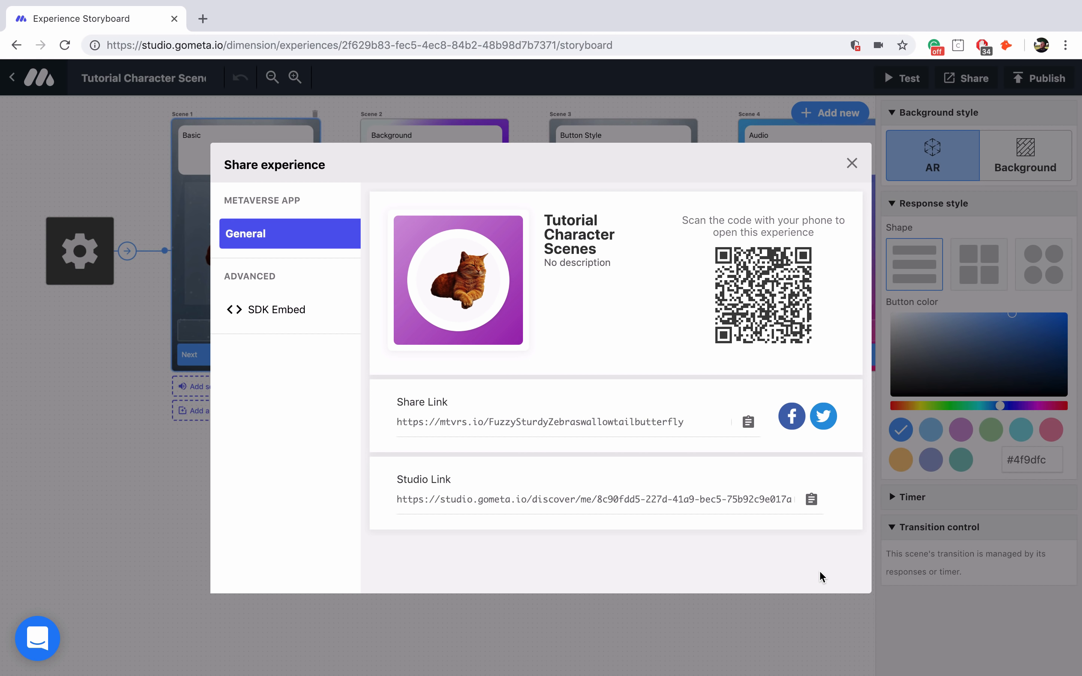
key(super+equal)
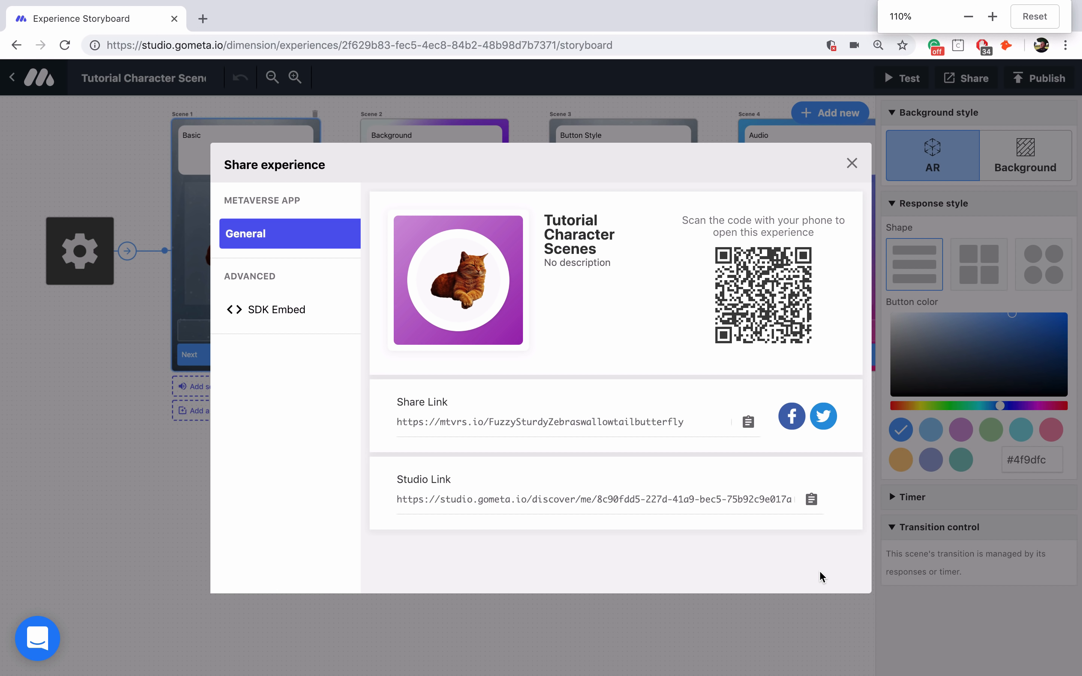